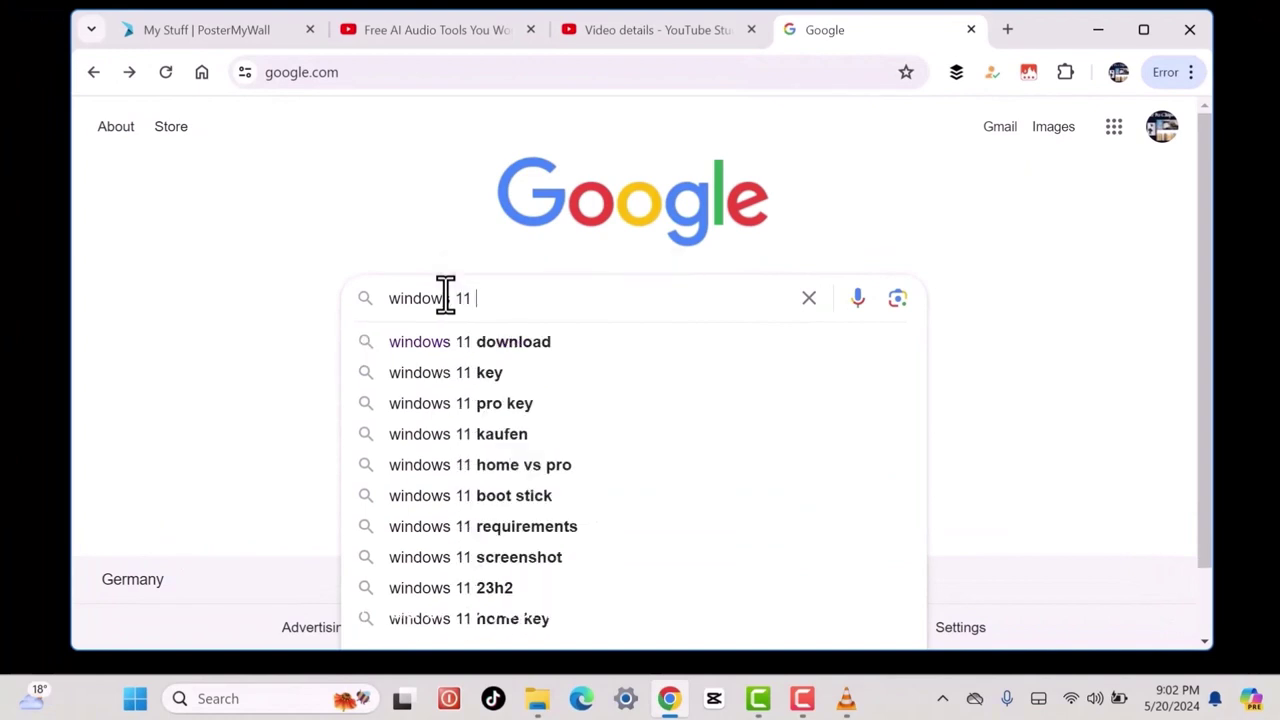
Search 'windows 11 iso download' and open Microsoft's Download Windows 11 page
text(iso download)
key(Return)
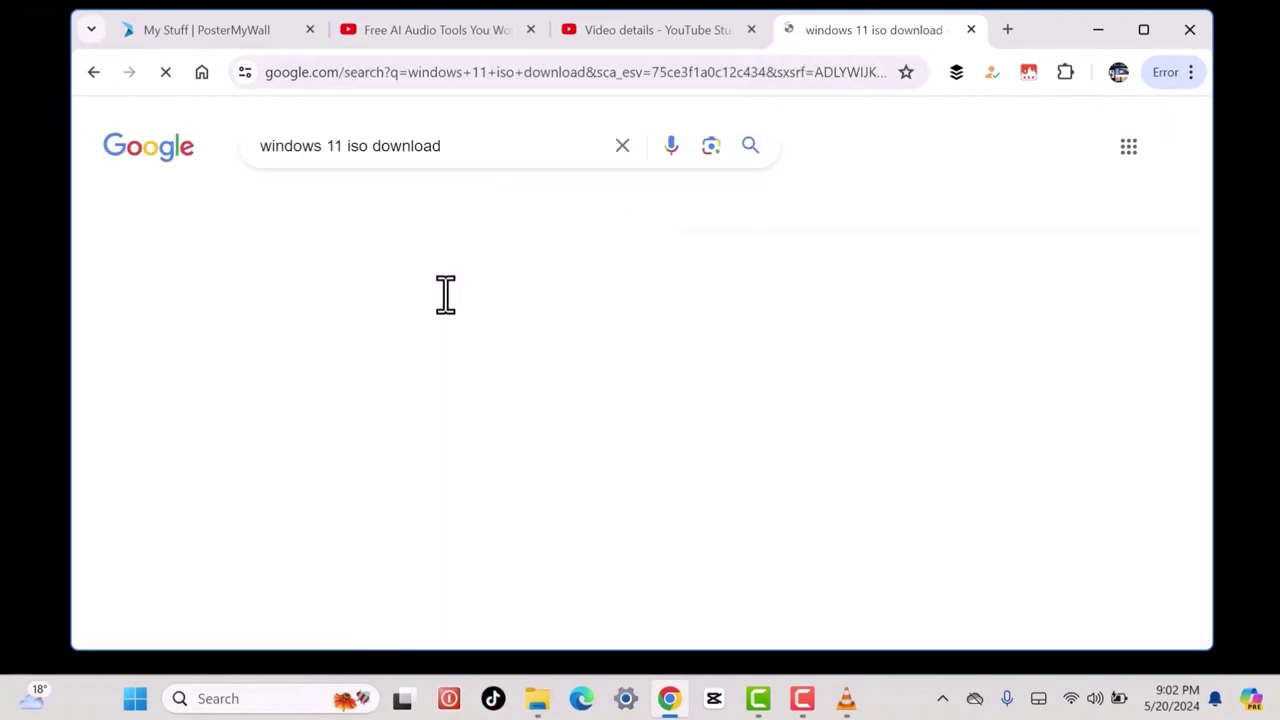
scroll(271, 380, down, 5)
click(272, 372)
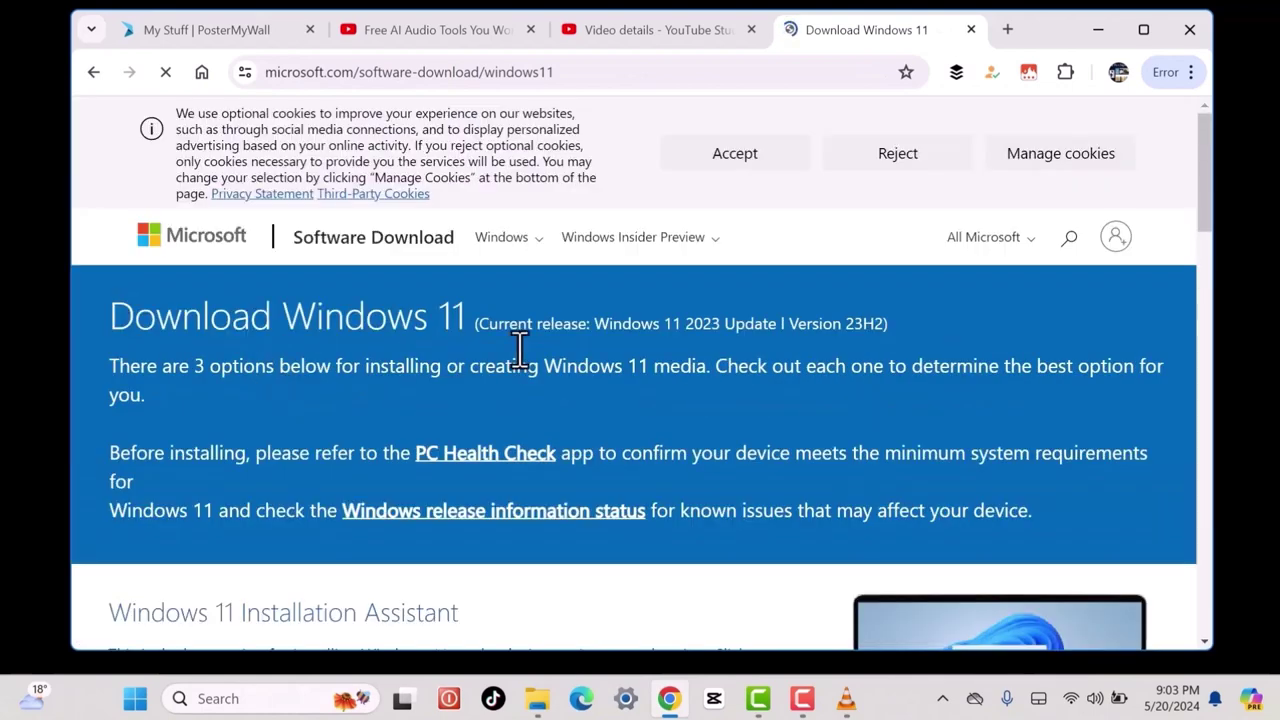
Select and submit the Windows 11 multi-edition x64 ISO
scroll(586, 314, down, 1)
scroll(410, 337, down, 3)
scroll(405, 337, down, 6)
click(291, 305)
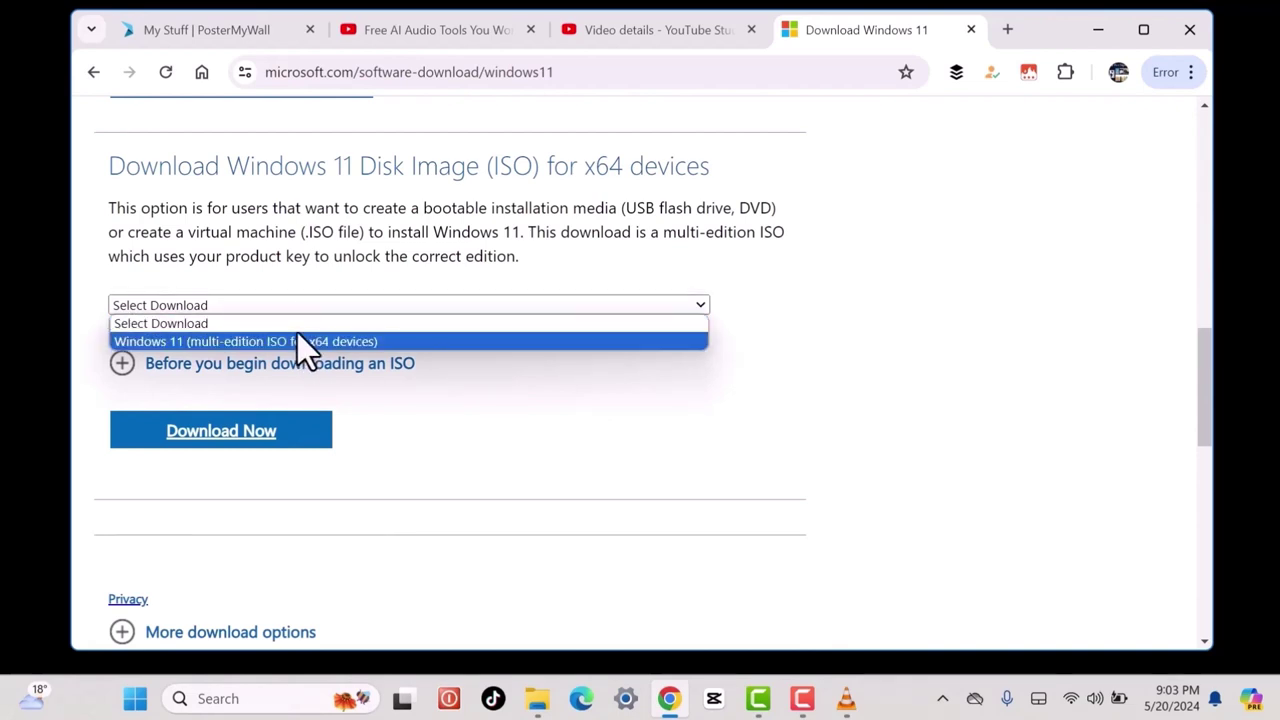
click(299, 344)
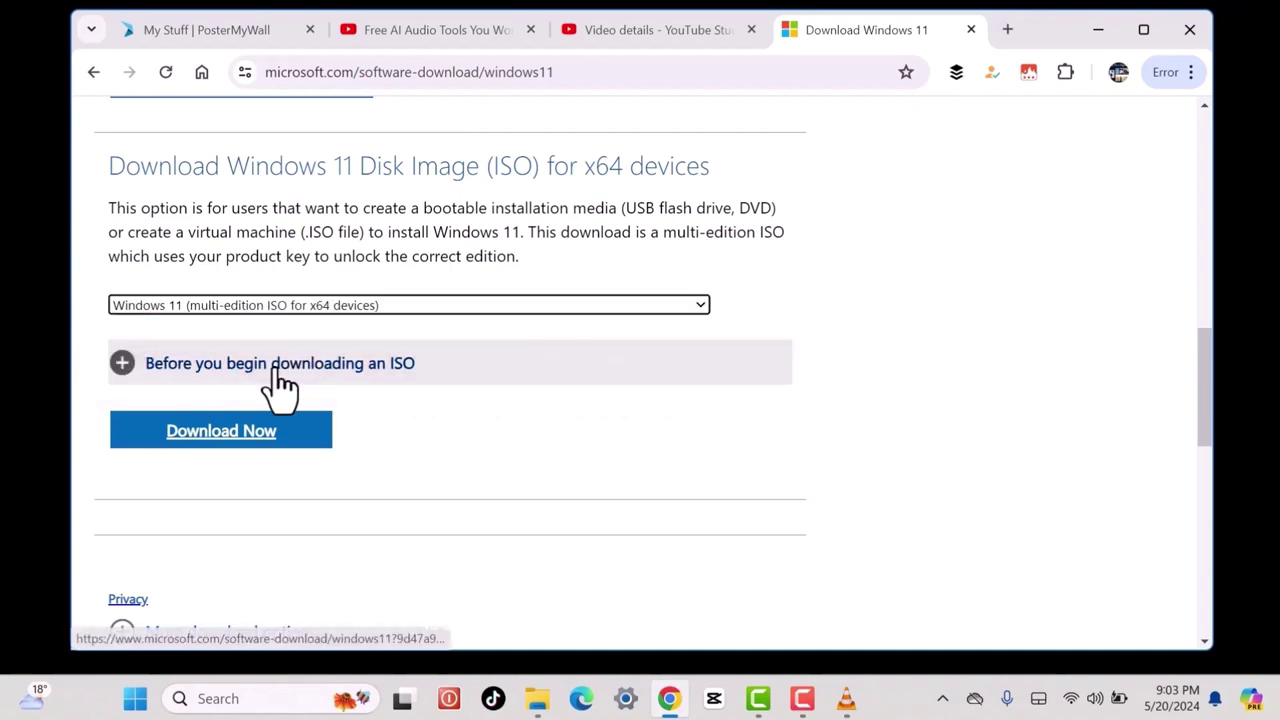
click(230, 430)
Choose English (United States) and start the 64-bit ISO download
click(222, 362)
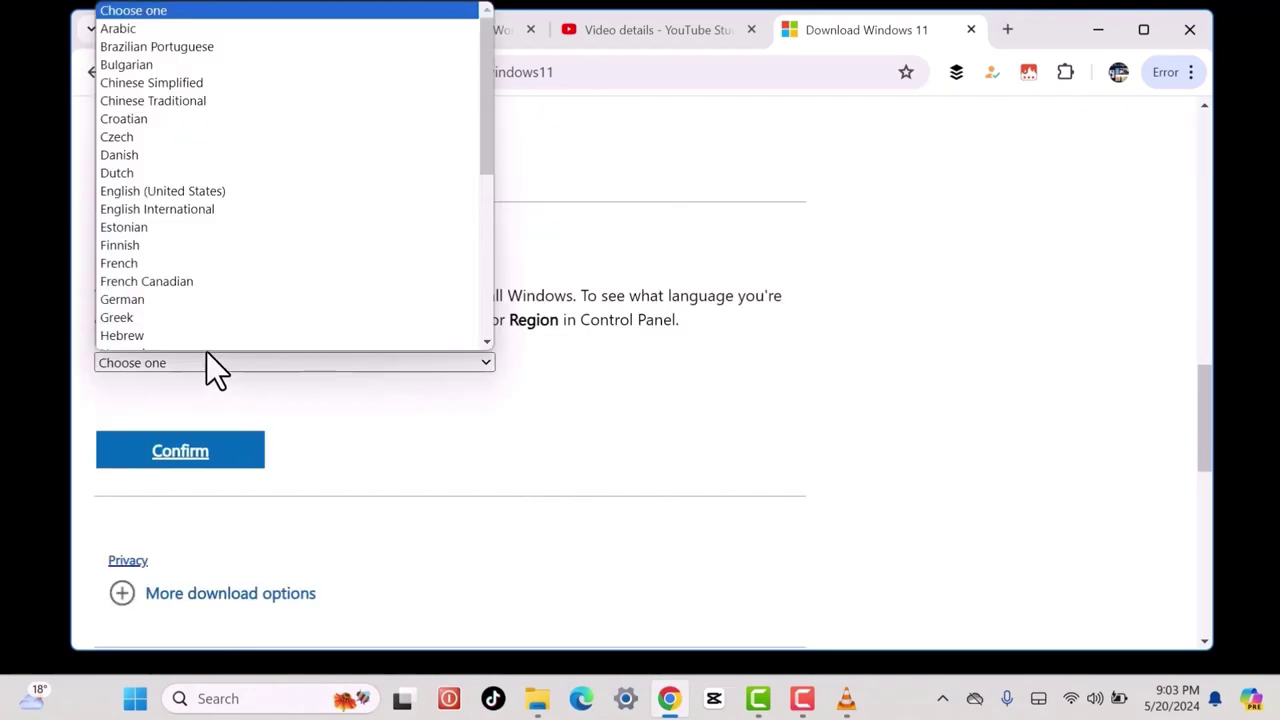
click(192, 179)
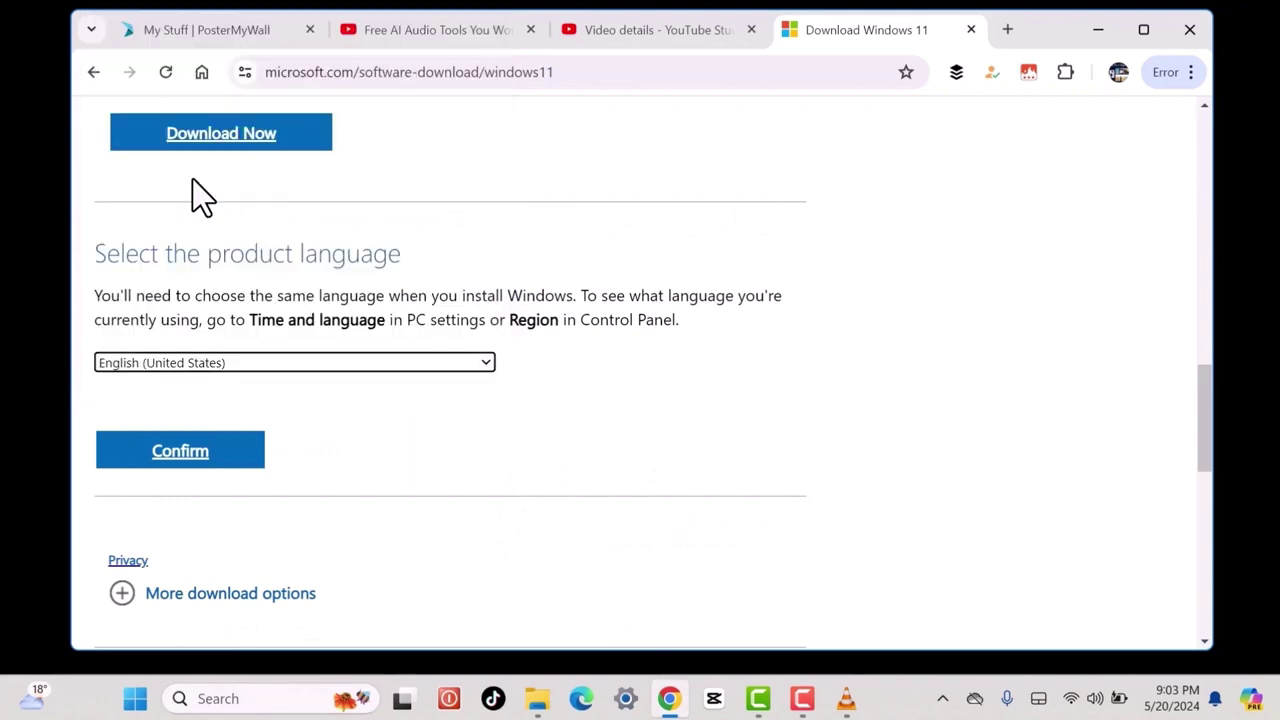
click(212, 466)
click(230, 222)
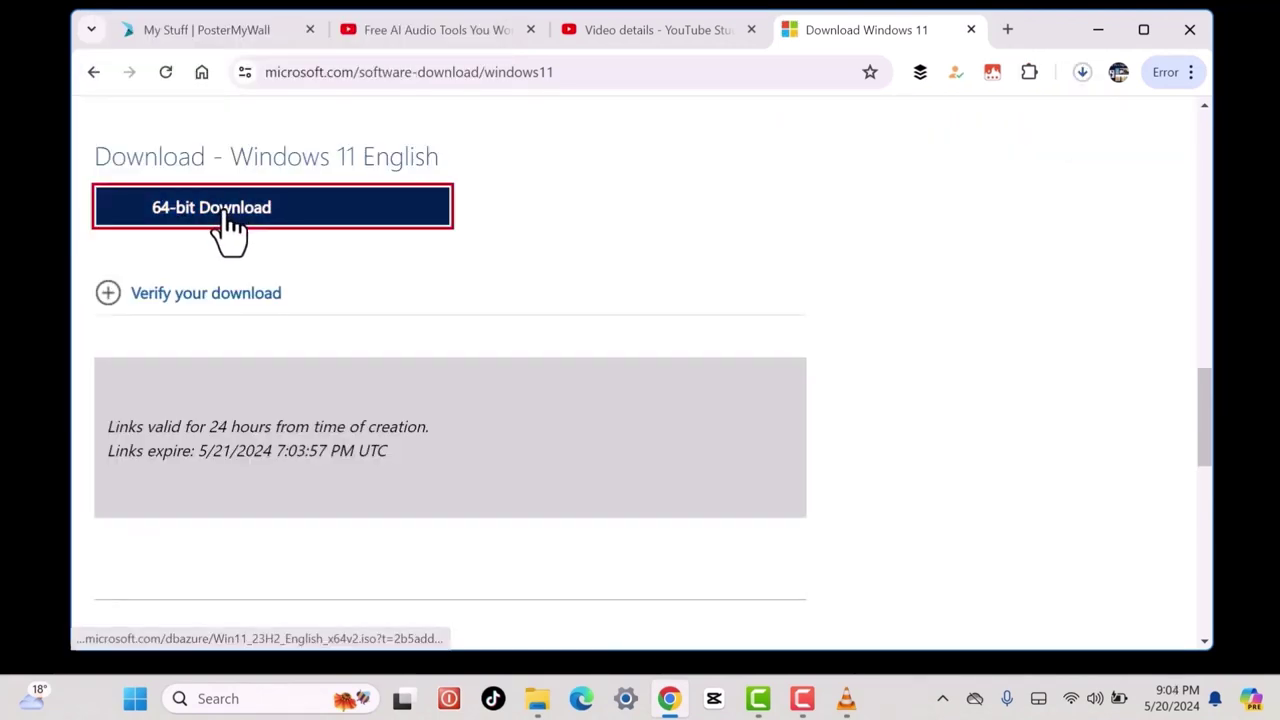
Load windowsafg.com and open the Windows 10/11 UEFI answer file form
text(windowsaf)
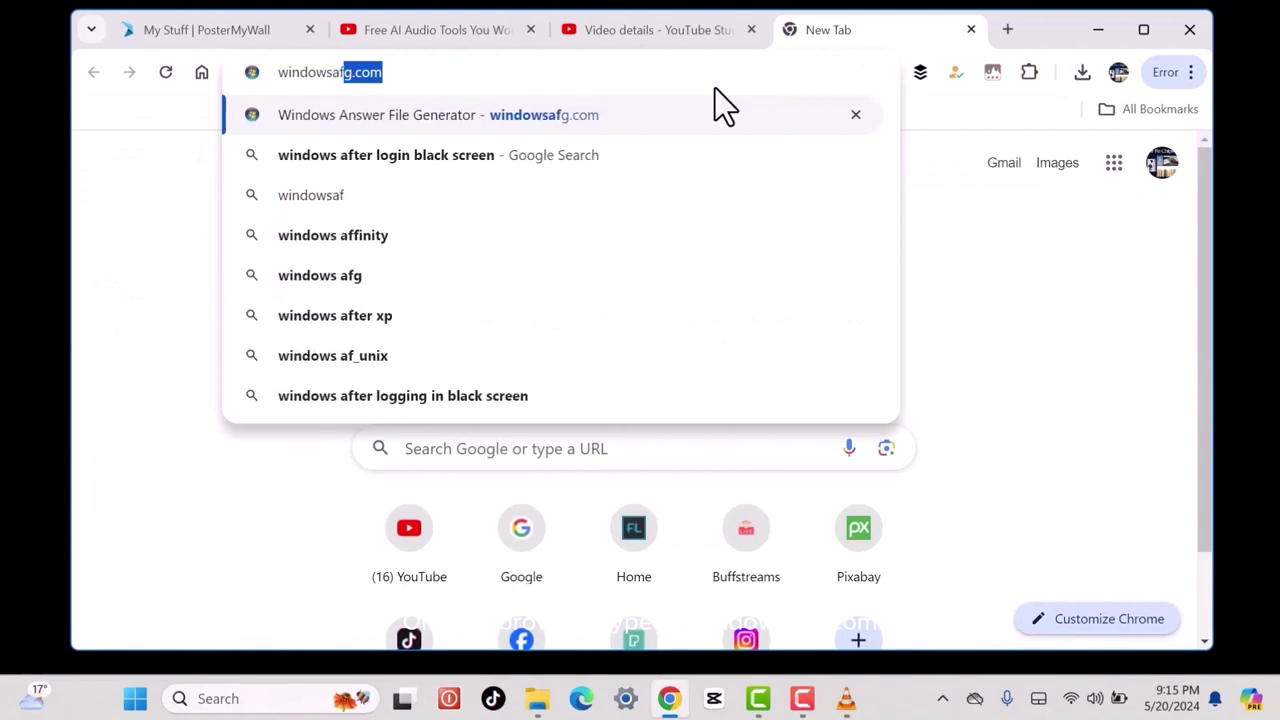
key(Return)
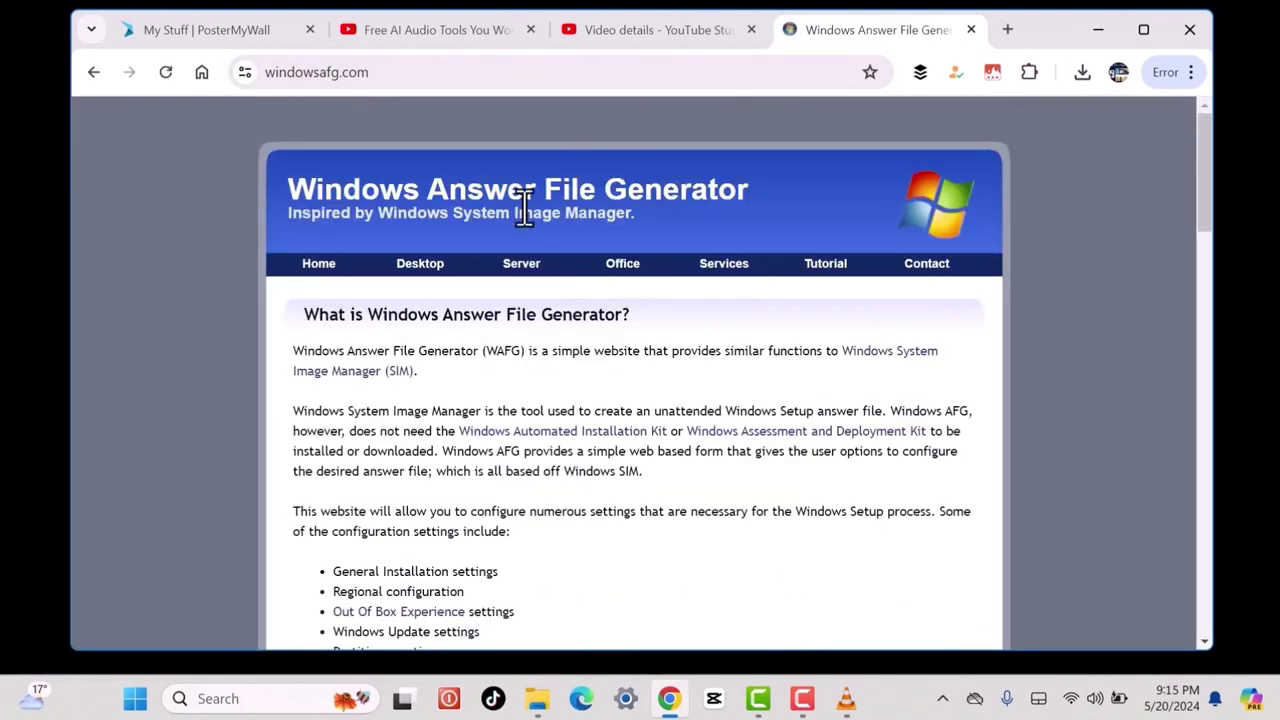
mouse_move(420, 263)
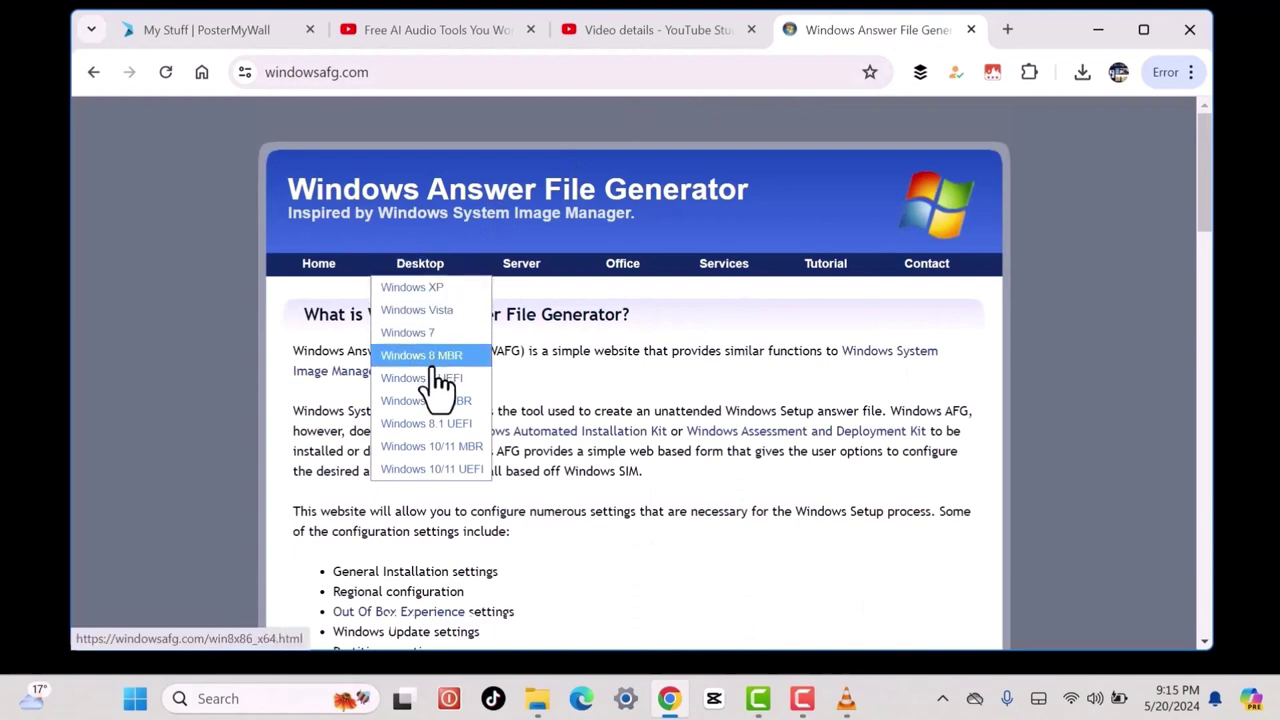
scroll(432, 388, down, 2)
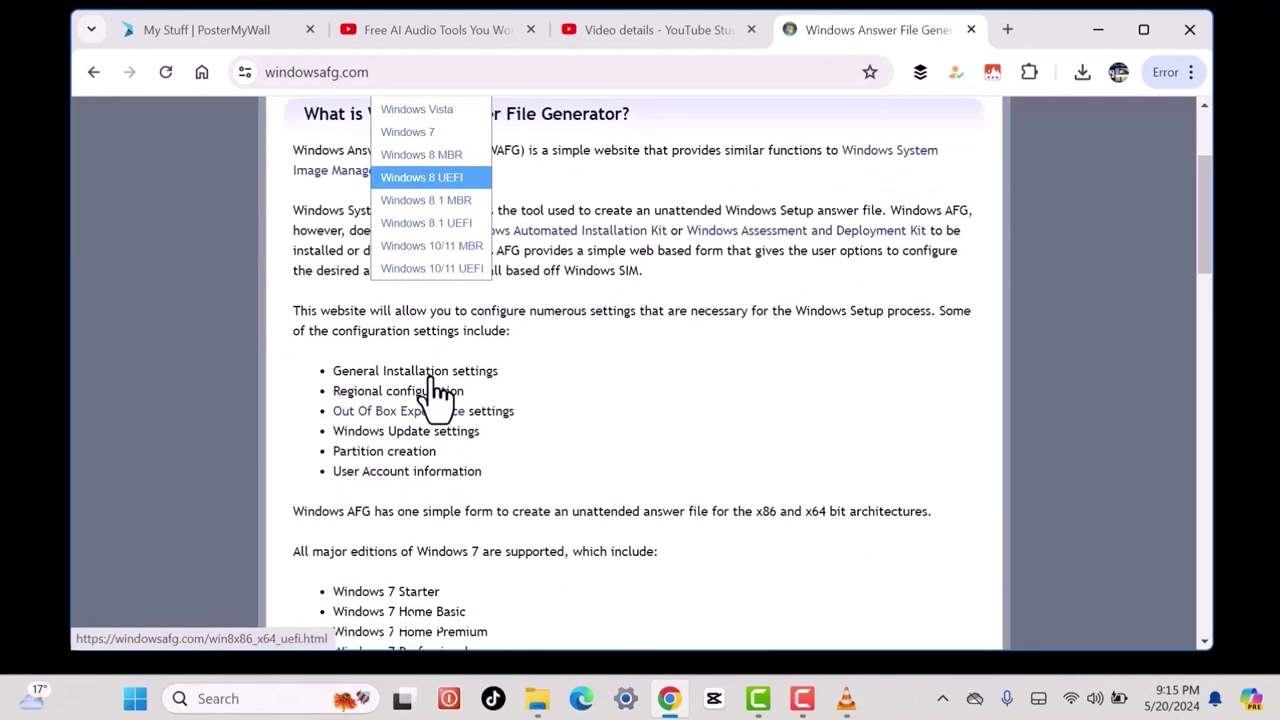
click(438, 272)
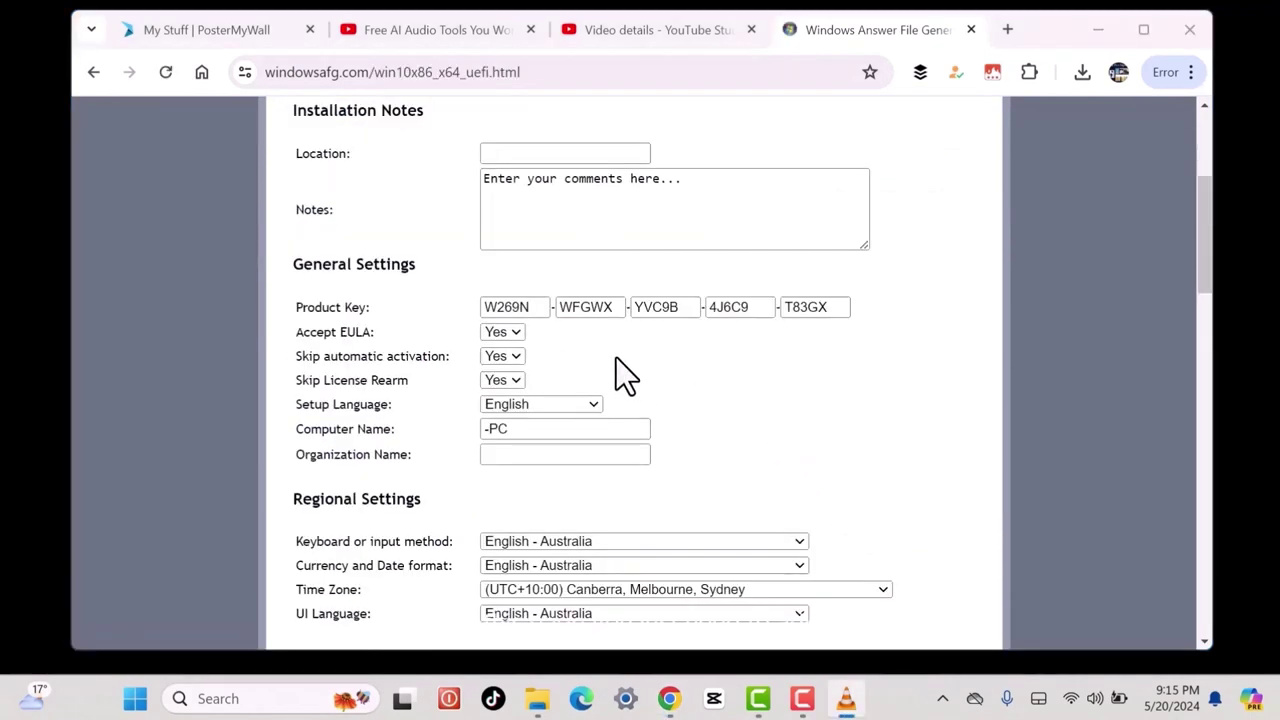
Enter organization 'HP Notebook' and set keyboard and currency formats to English - United States
click(540, 456)
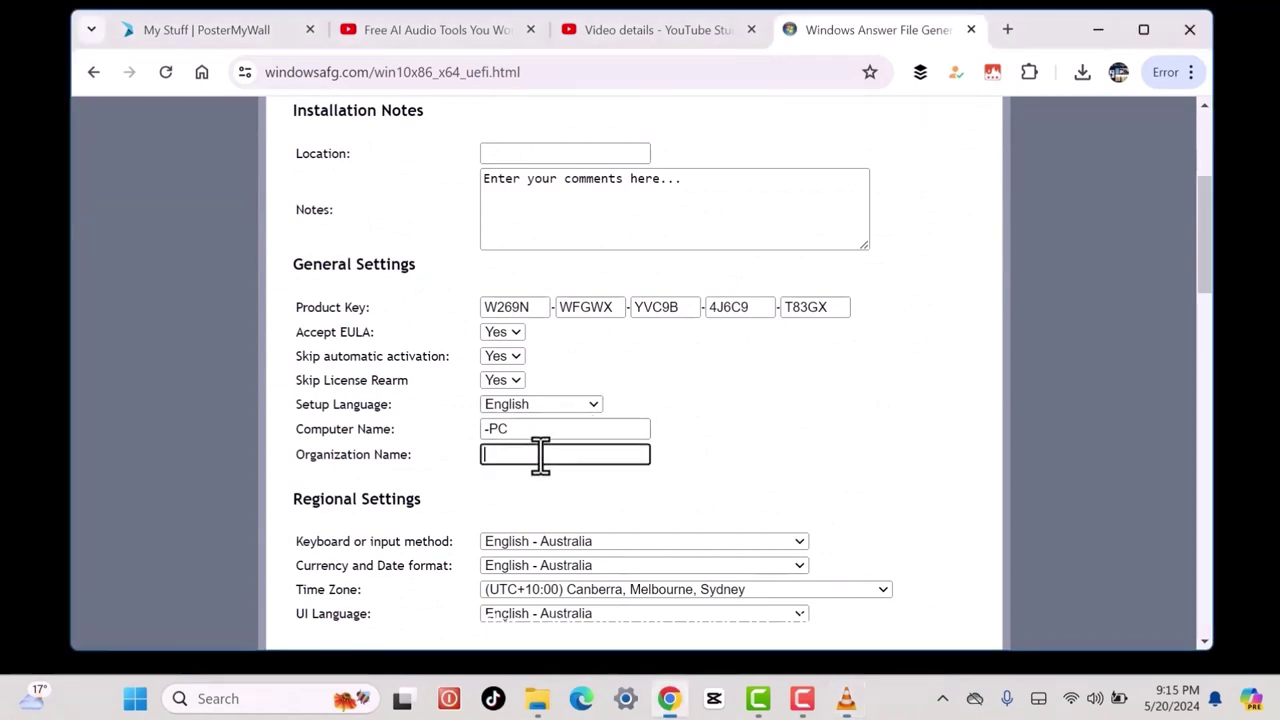
key(Caps_Lock)
text(HP Notebook)
scroll(614, 486, down, 2)
scroll(515, 435, down, 2)
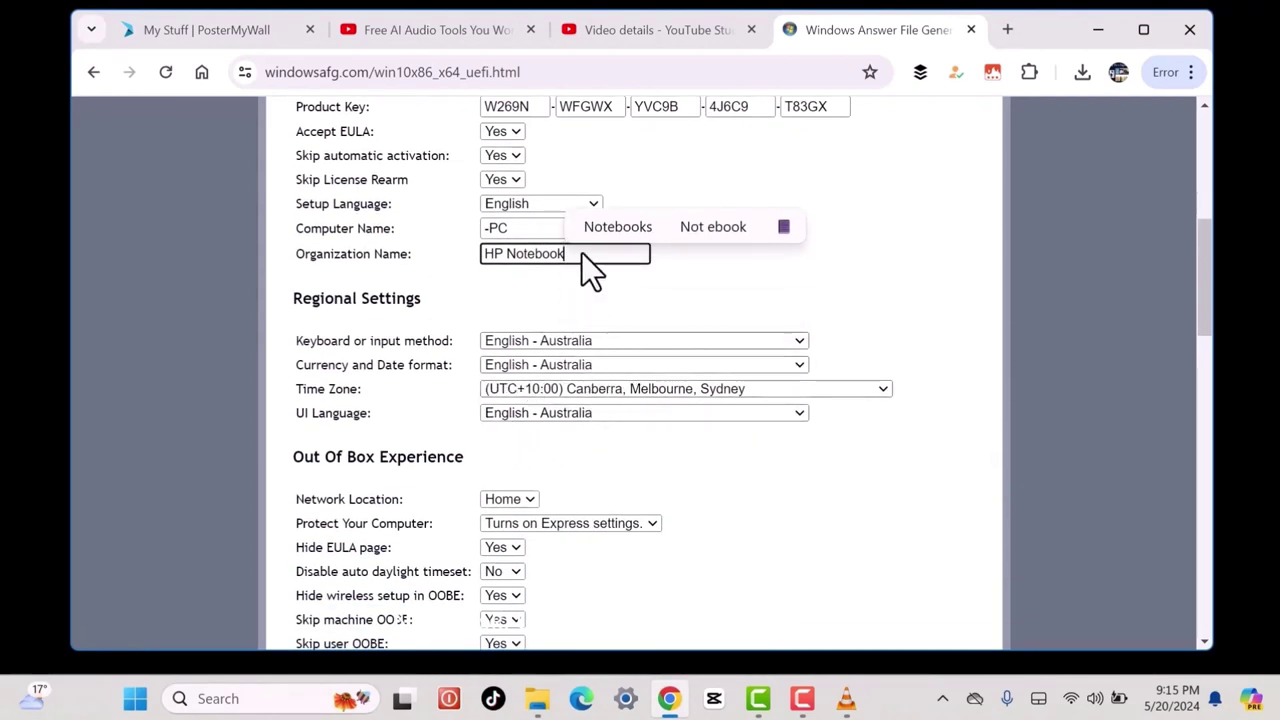
click(585, 359)
click(564, 172)
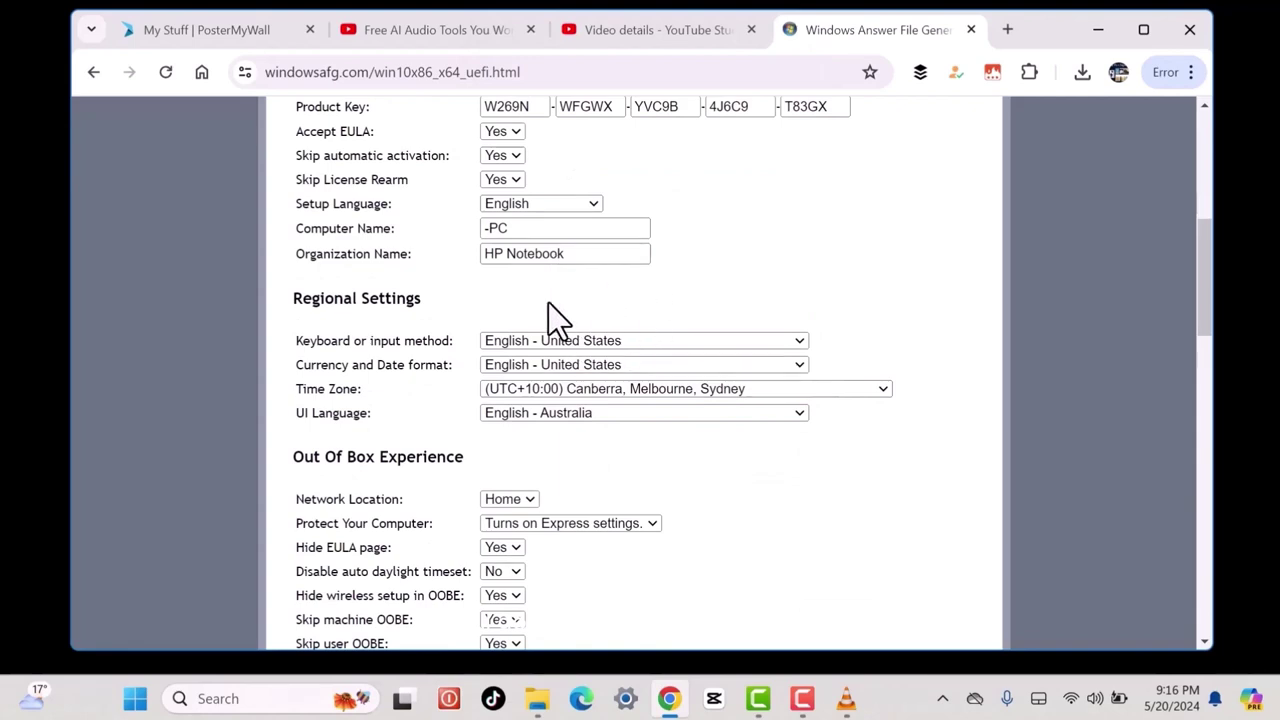
scroll(580, 300, down, 5)
scroll(525, 310, up, 1)
click(500, 280)
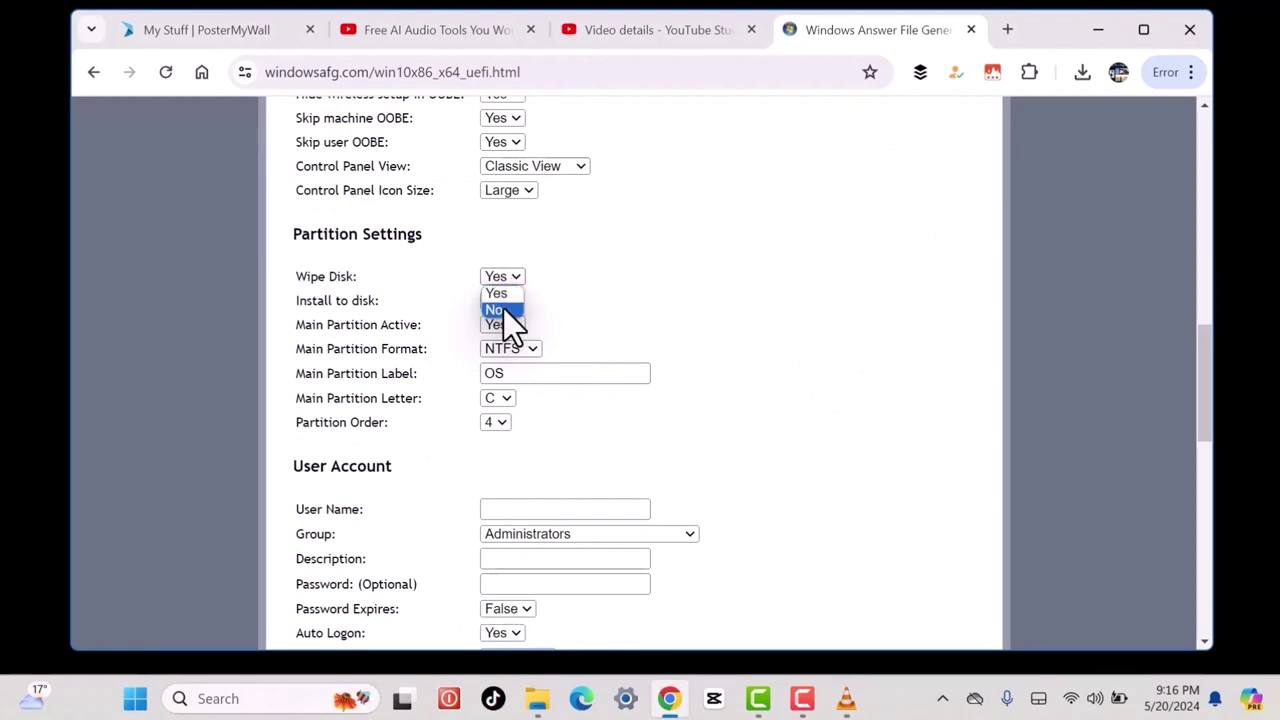
Keep disk wiping on Yes and add user 'Mr' in the Administrators group
click(503, 293)
scroll(560, 350, down, 1)
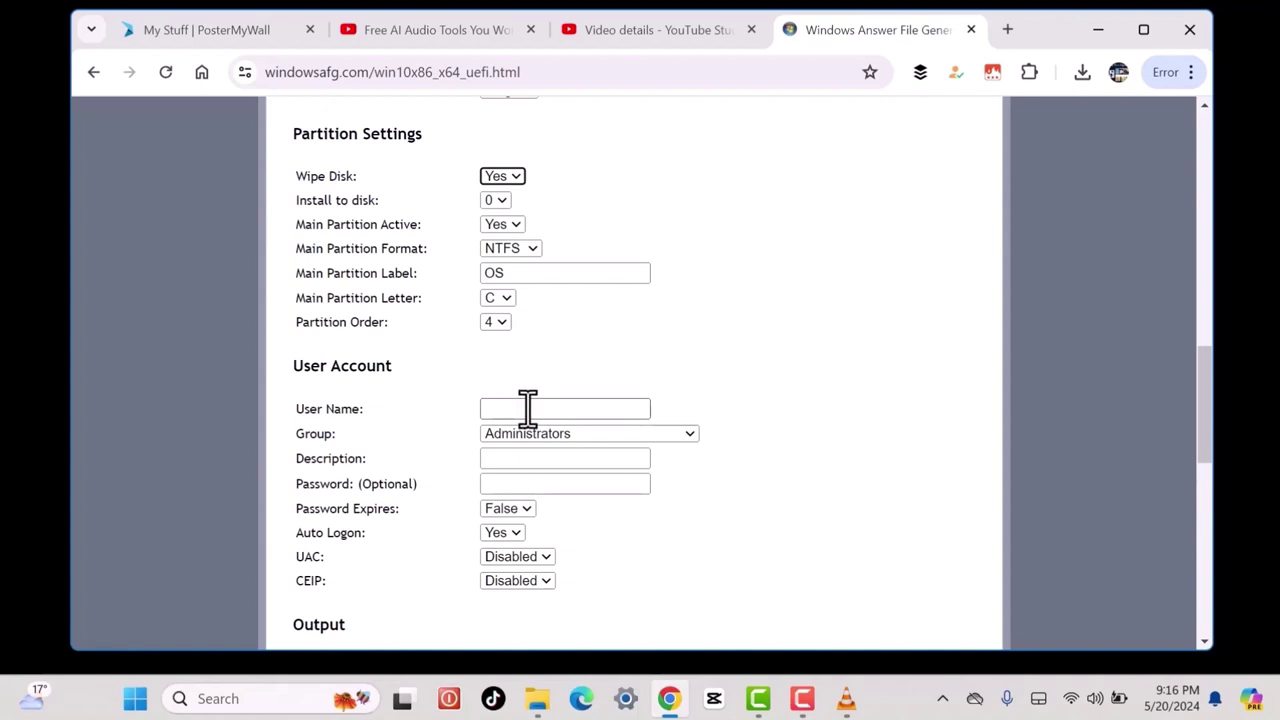
click(527, 408)
text(M)
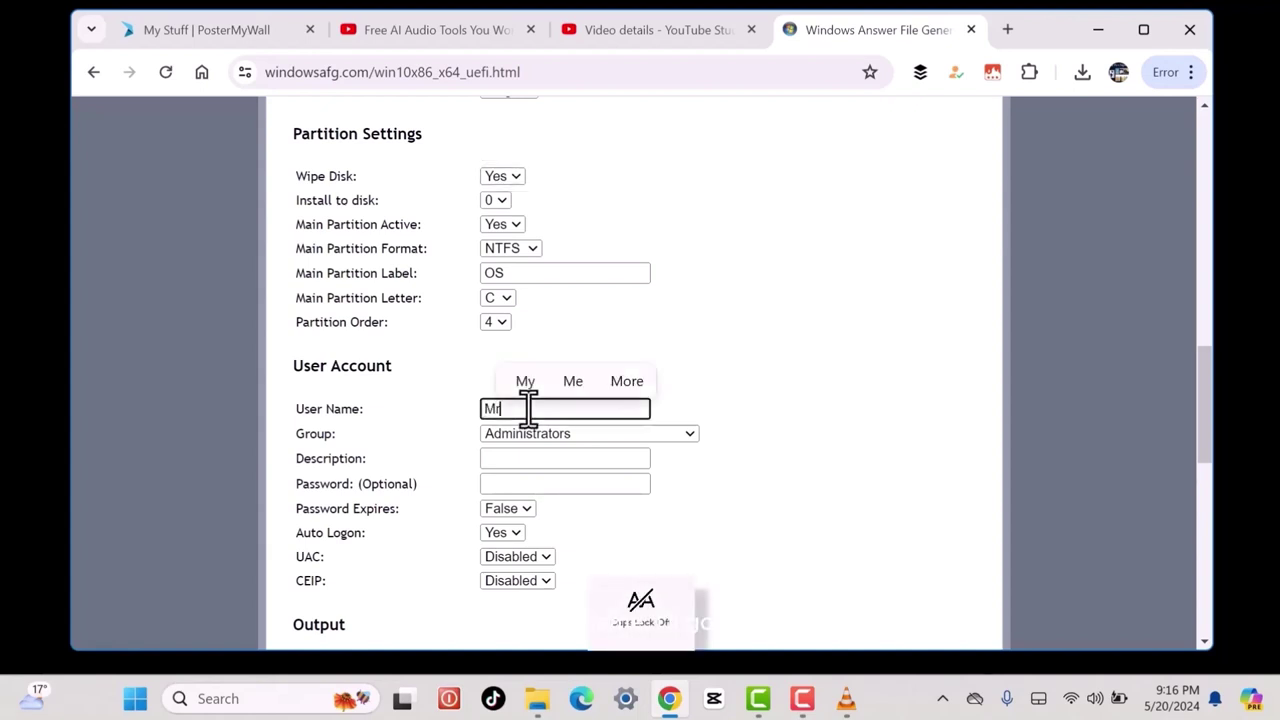
text(r)
click(528, 436)
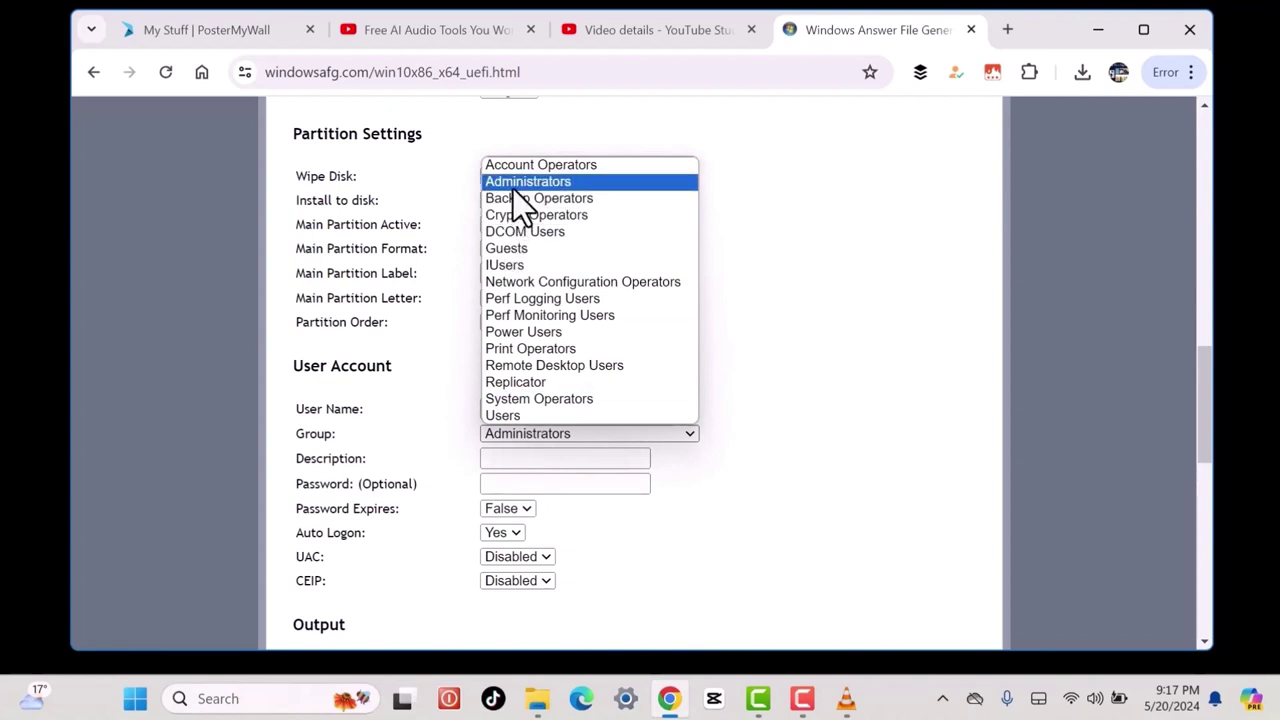
click(515, 183)
click(540, 460)
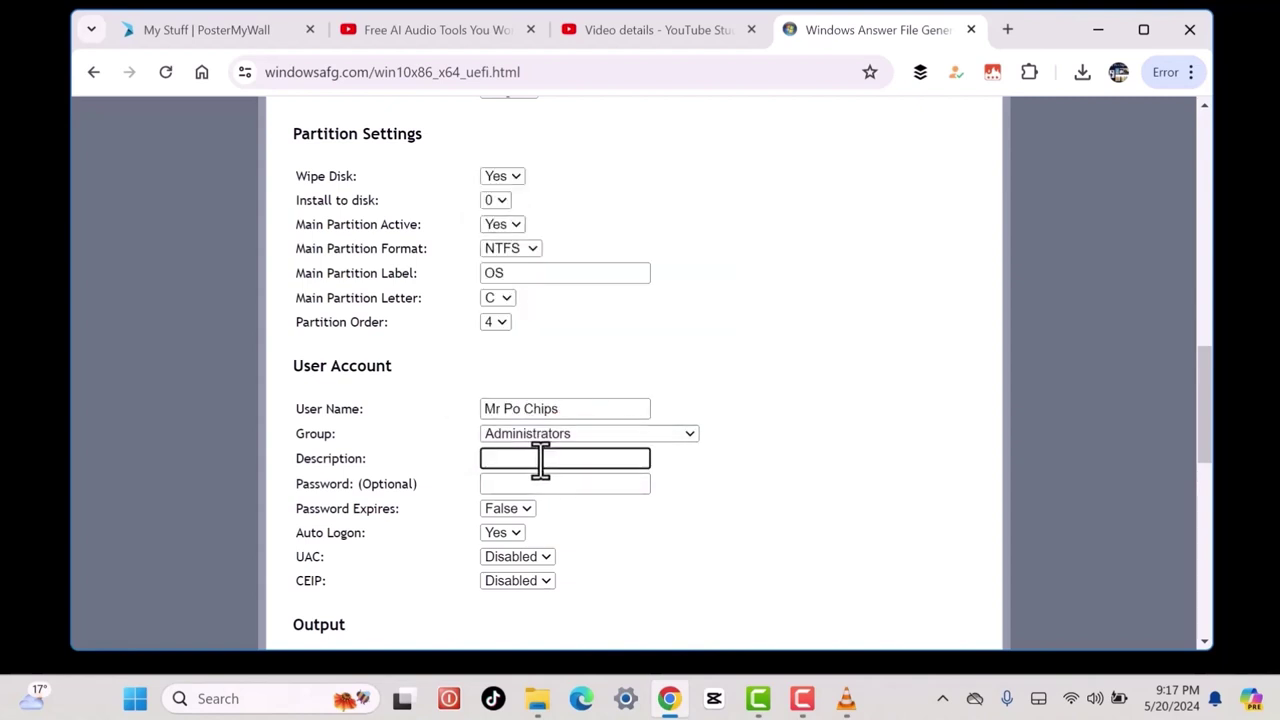
Download the generated autounattend.xml answer file
scroll(623, 486, down, 3)
scroll(600, 450, down, 3)
scroll(583, 445, down, 3)
scroll(566, 486, down, 3)
click(338, 618)
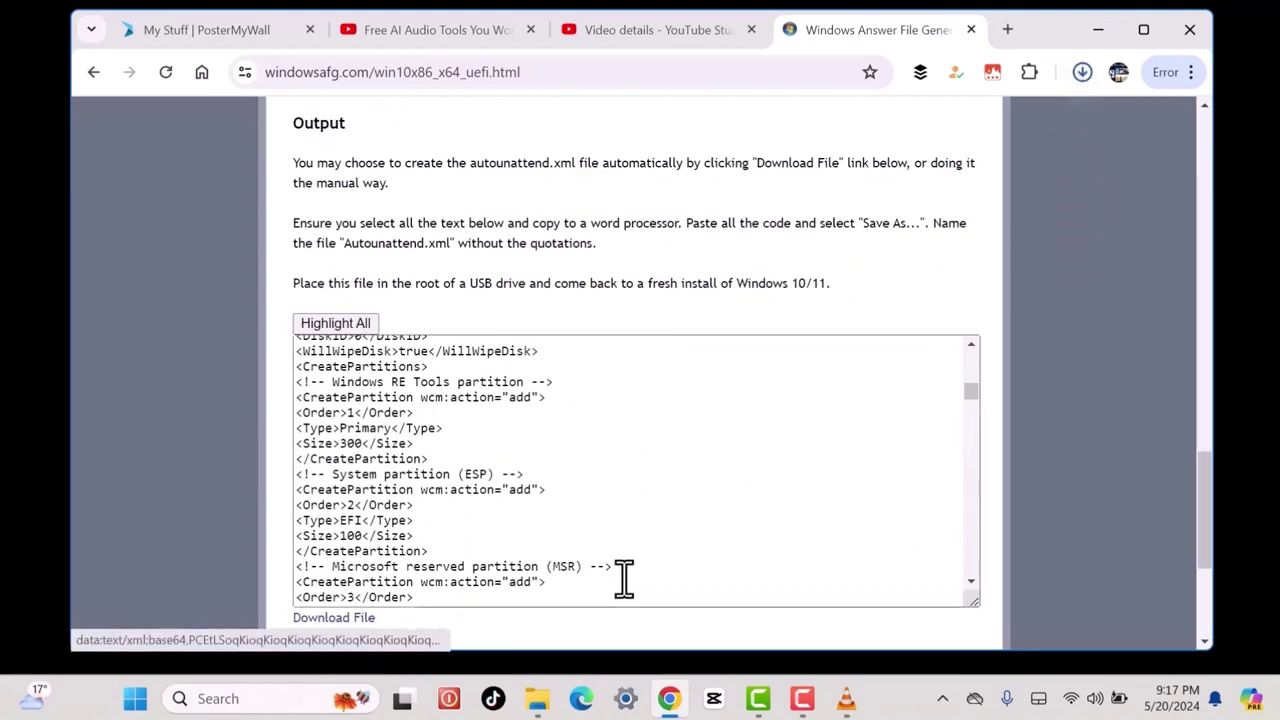
Download AnyBurn from anyburn.com, run its installer and accept the licence agreement
key(ctrl+t)
text(any)
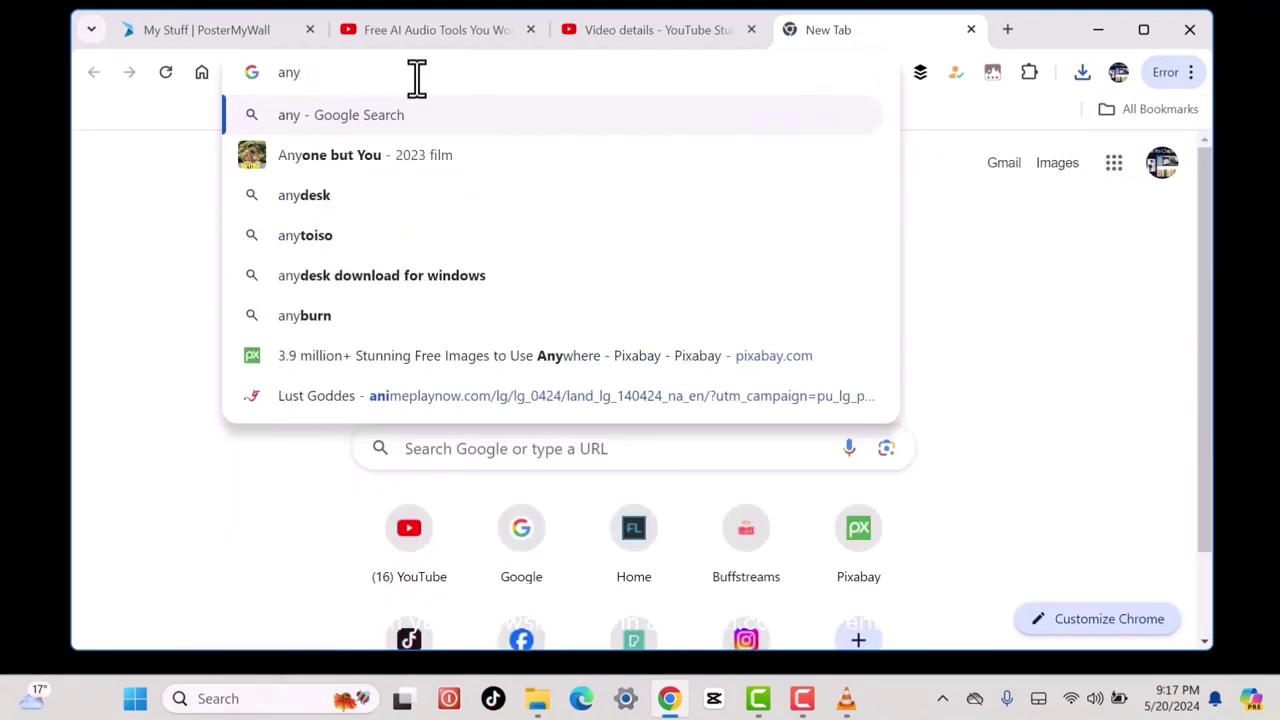
text(burn.com)
key(Return)
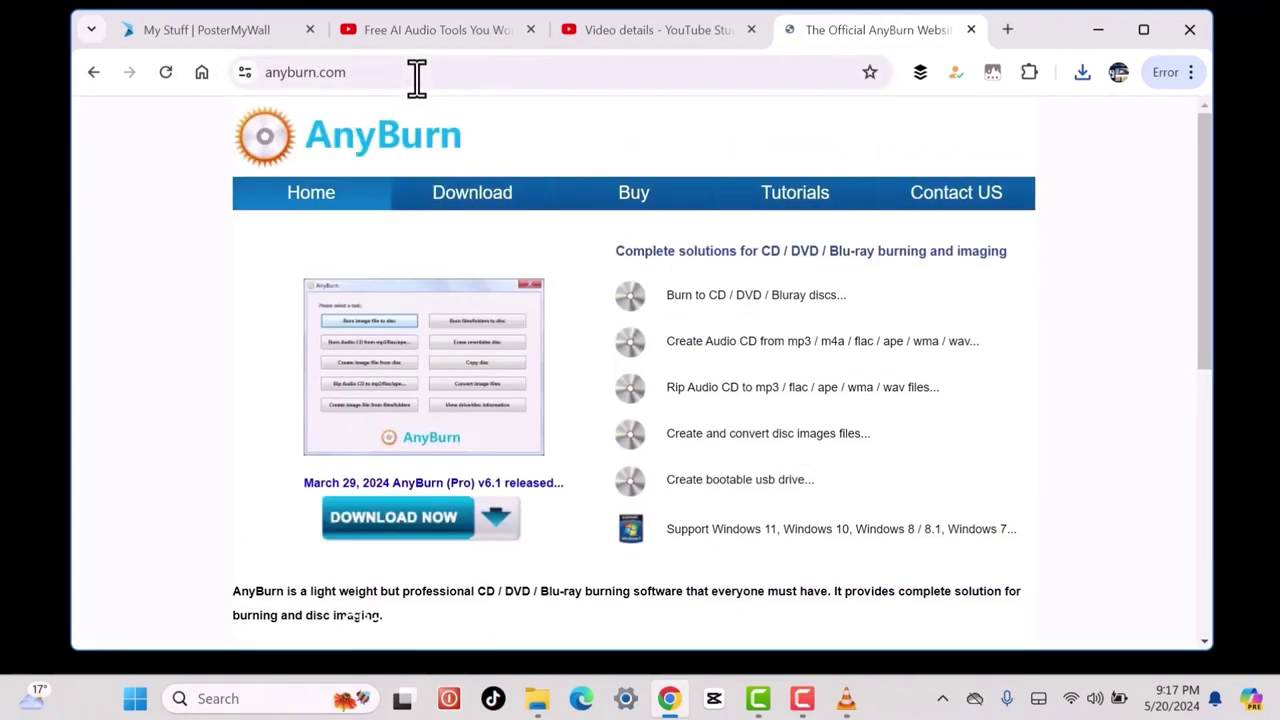
click(458, 210)
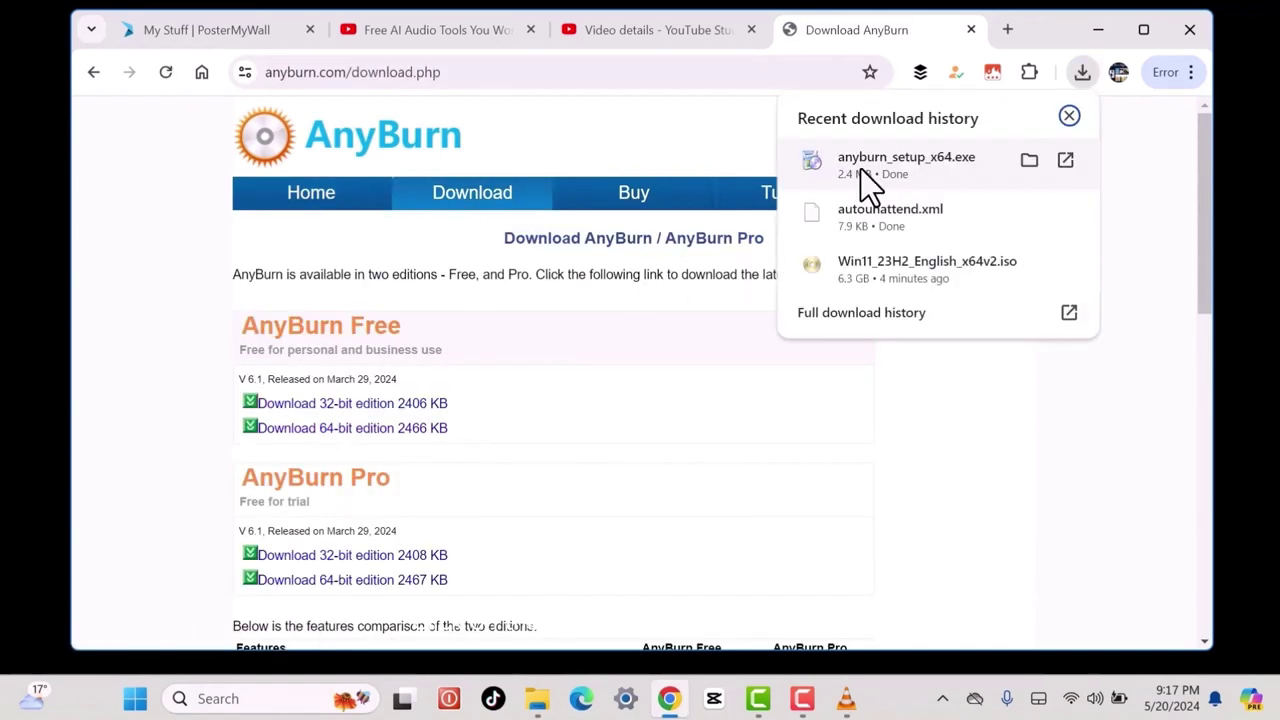
click(860, 168)
click(723, 513)
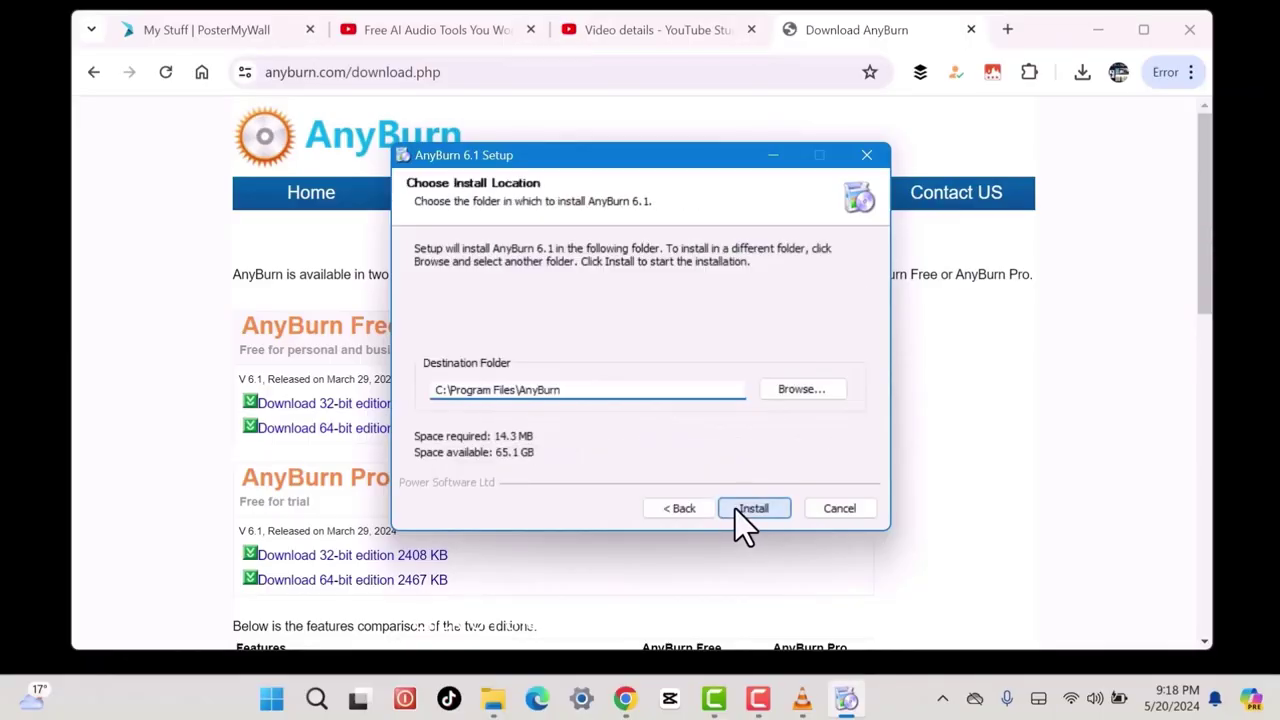
Install AnyBurn to the default folder and open the Windows 11 ISO for editing
click(735, 509)
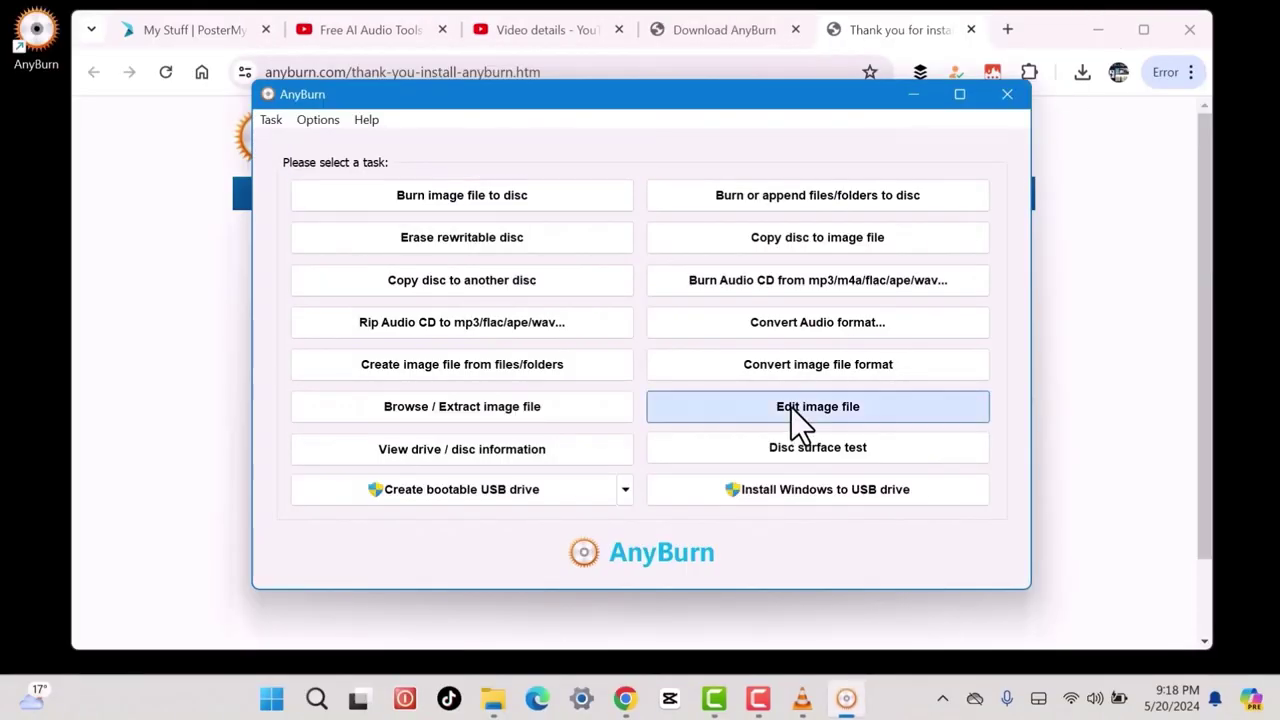
click(797, 420)
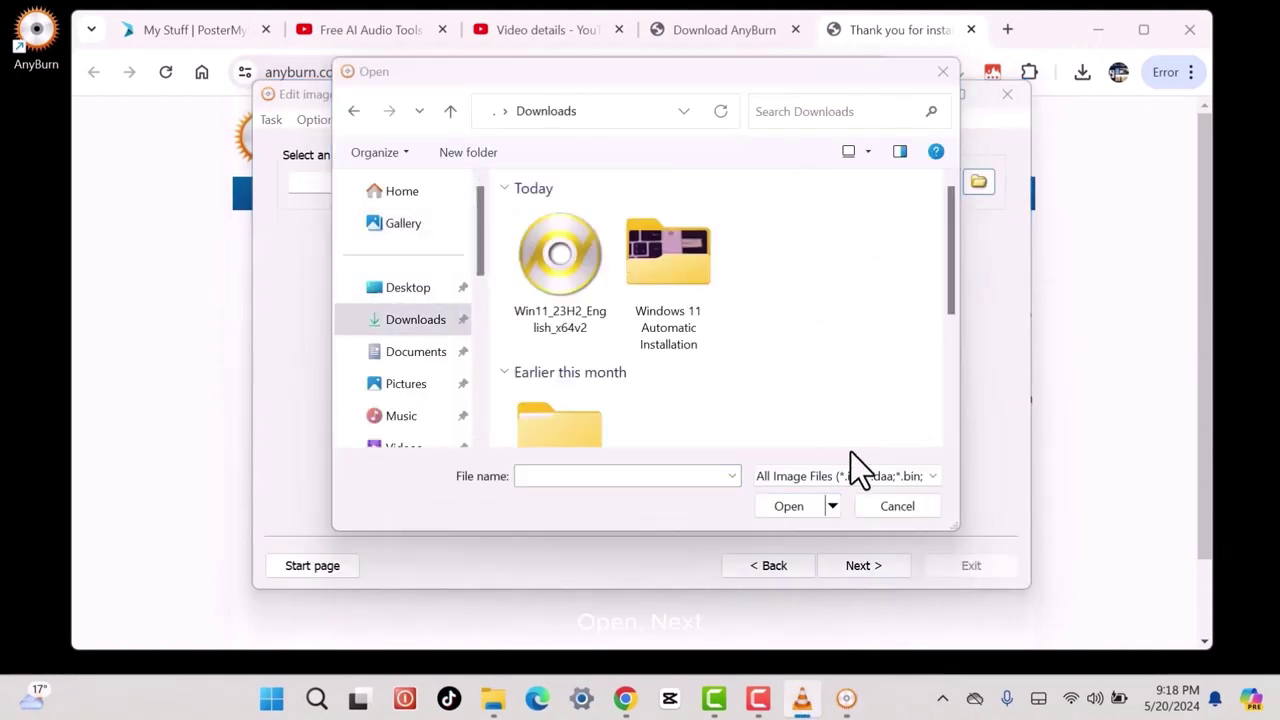
click(555, 322)
click(788, 506)
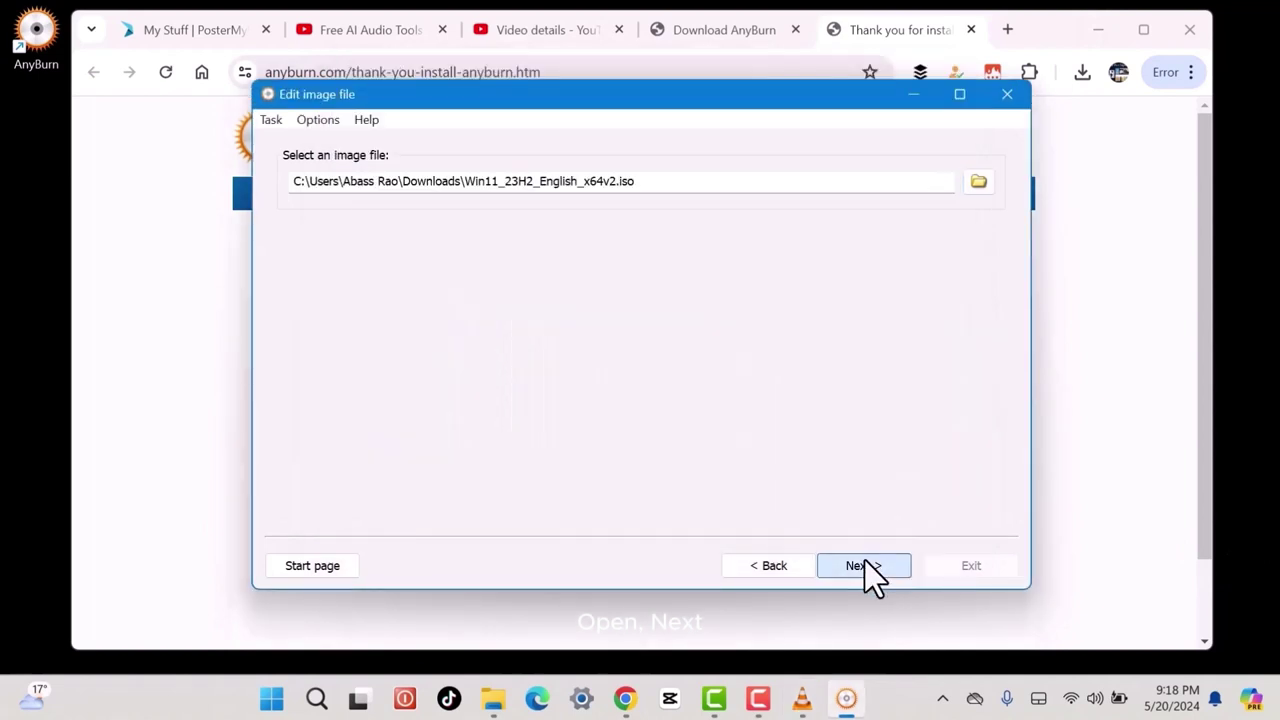
click(864, 563)
Add autounattend.xml to the image root and create the new auto install ISO
click(578, 177)
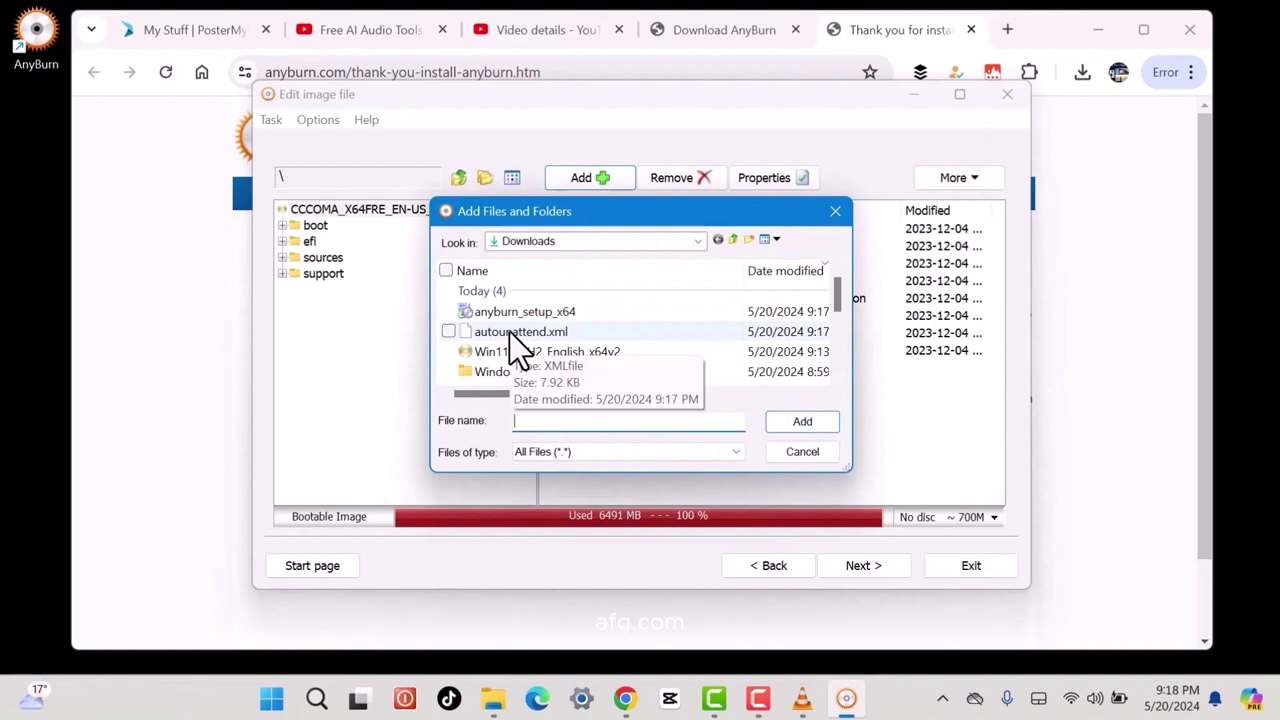
click(509, 332)
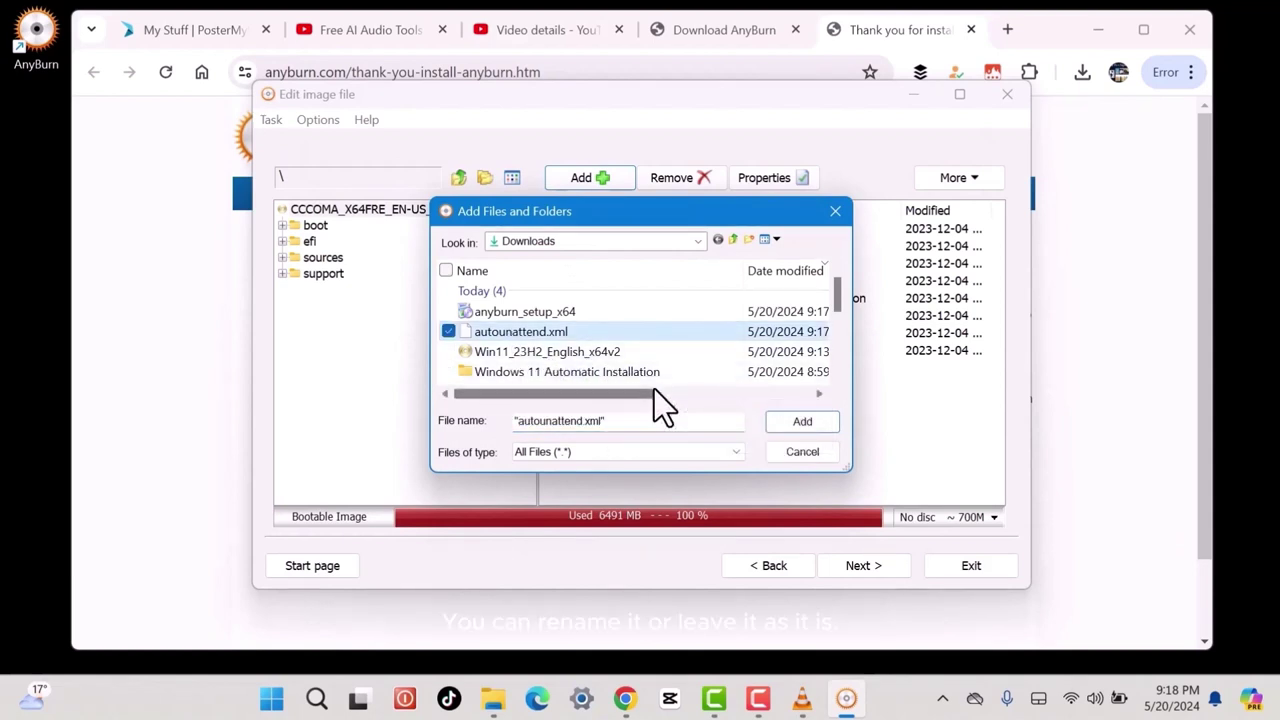
click(805, 421)
click(848, 565)
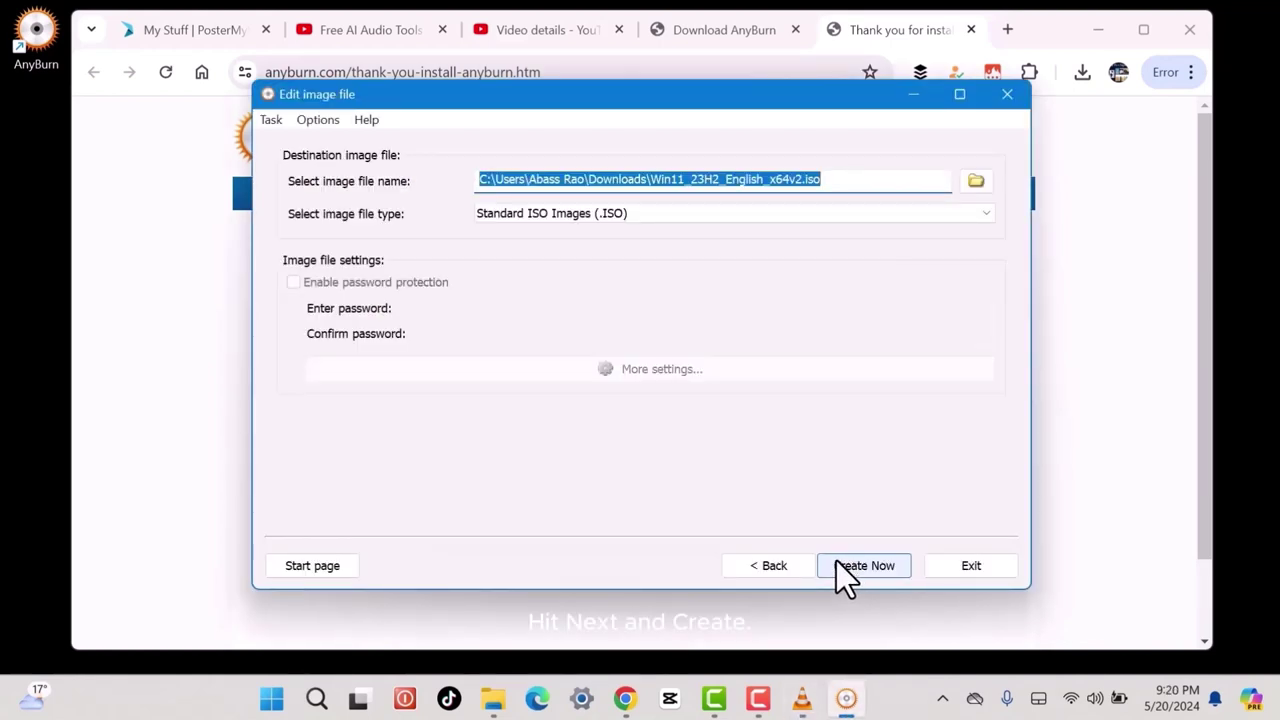
click(858, 565)
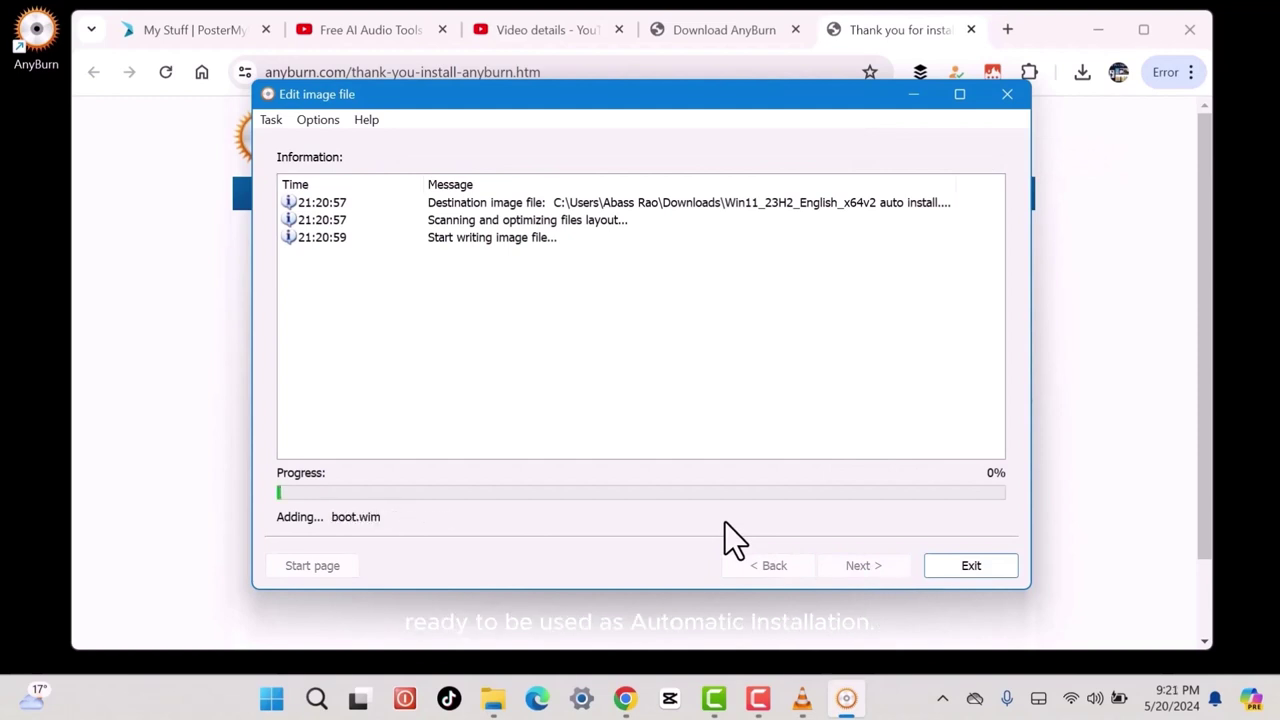
click(802, 698)
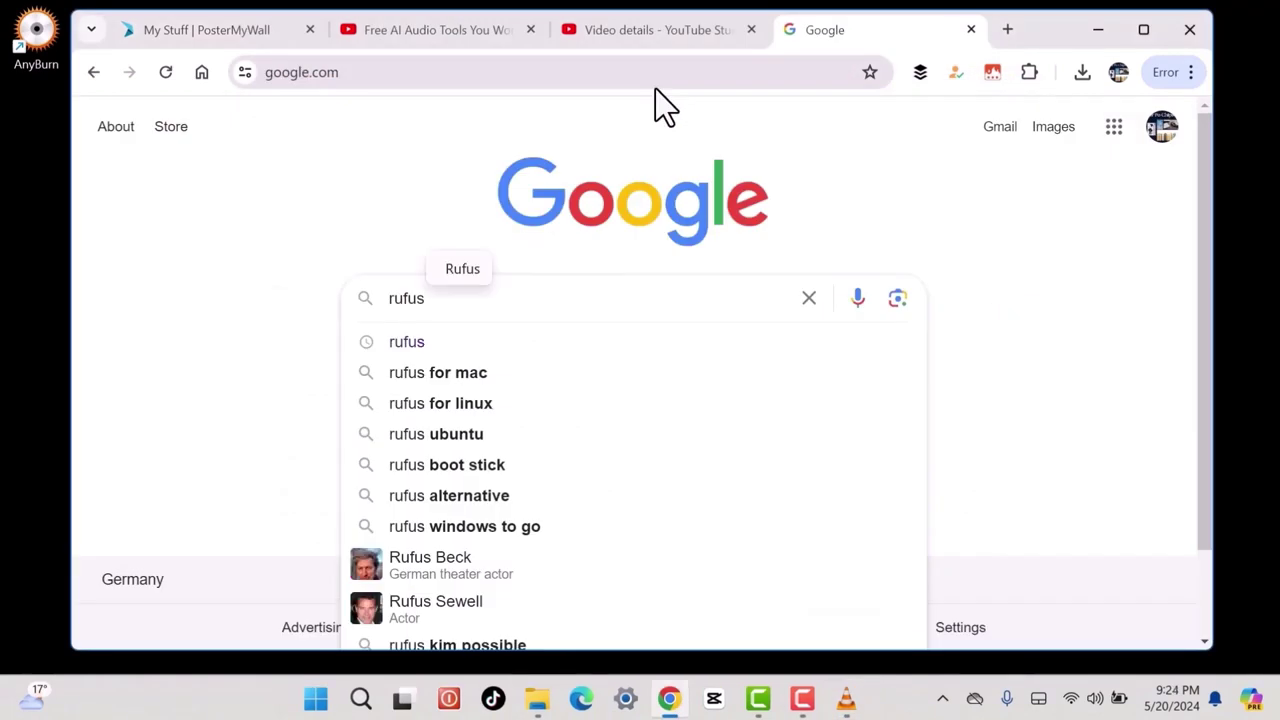
Search for Rufus and download Rufus 4.4 from its website
key(Return)
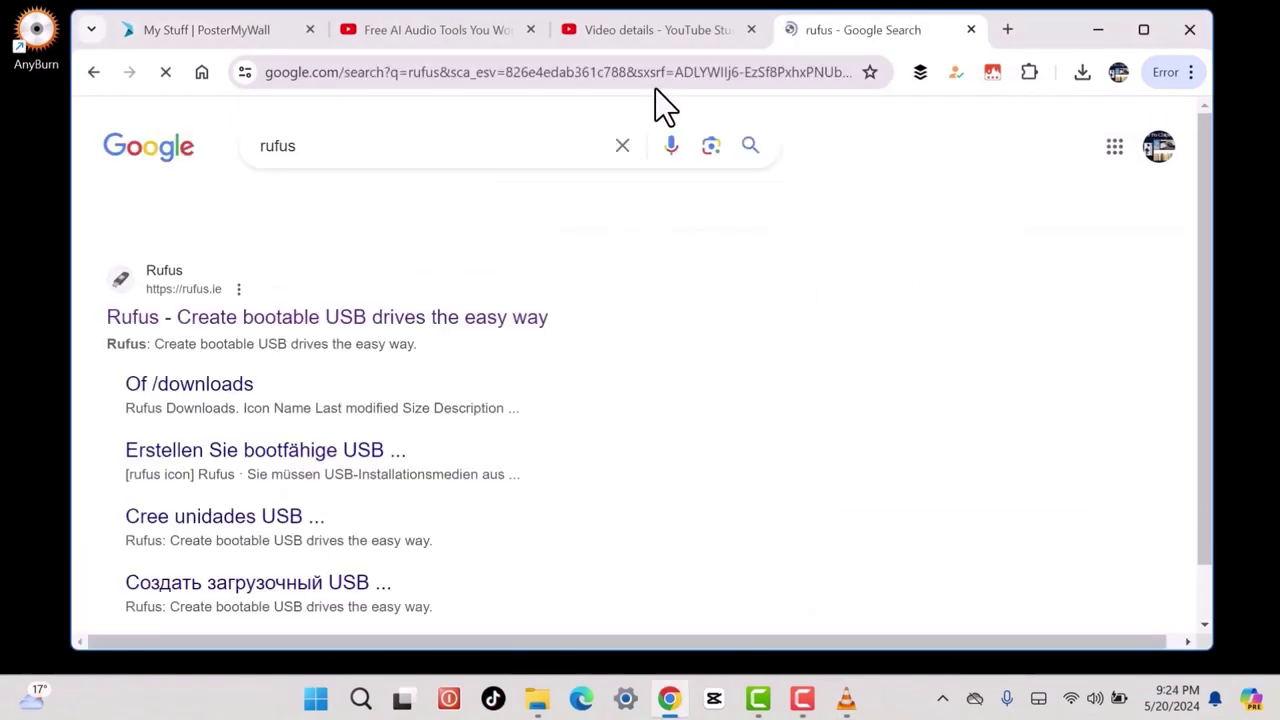
click(320, 316)
click(205, 219)
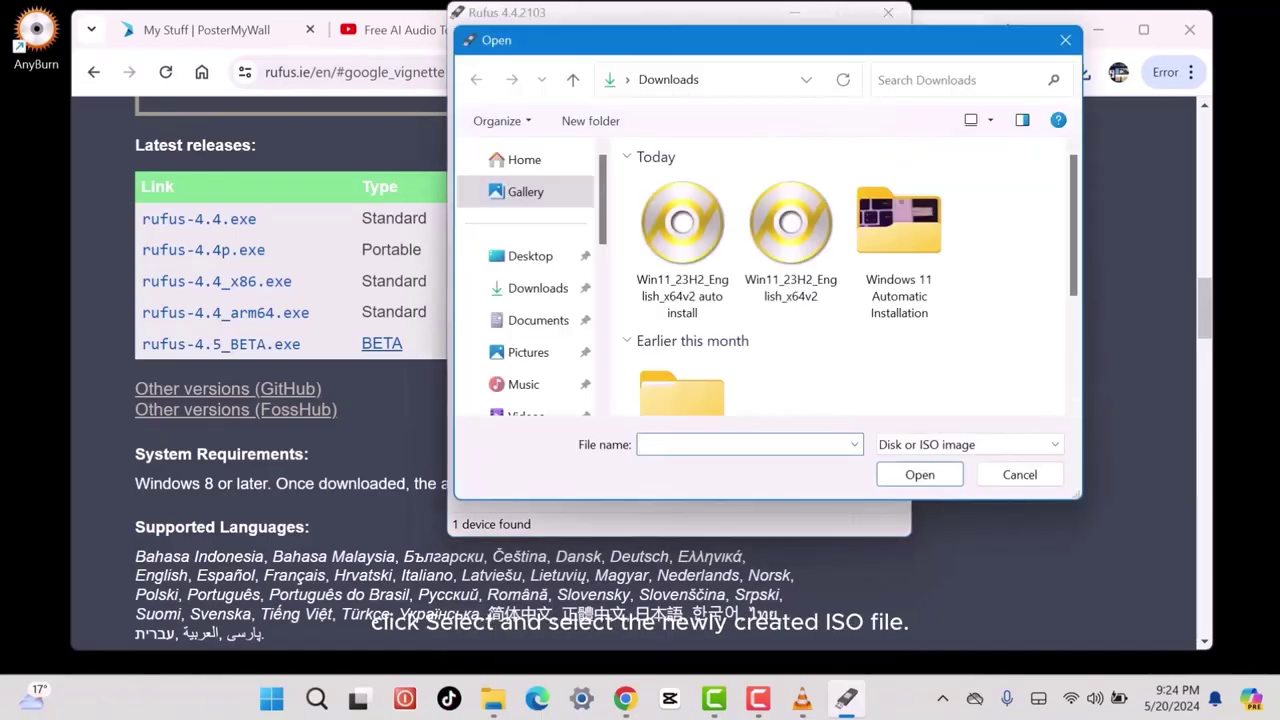
Load the auto install ISO and set the volume label to 'Windows 11 Auto Install'
click(690, 265)
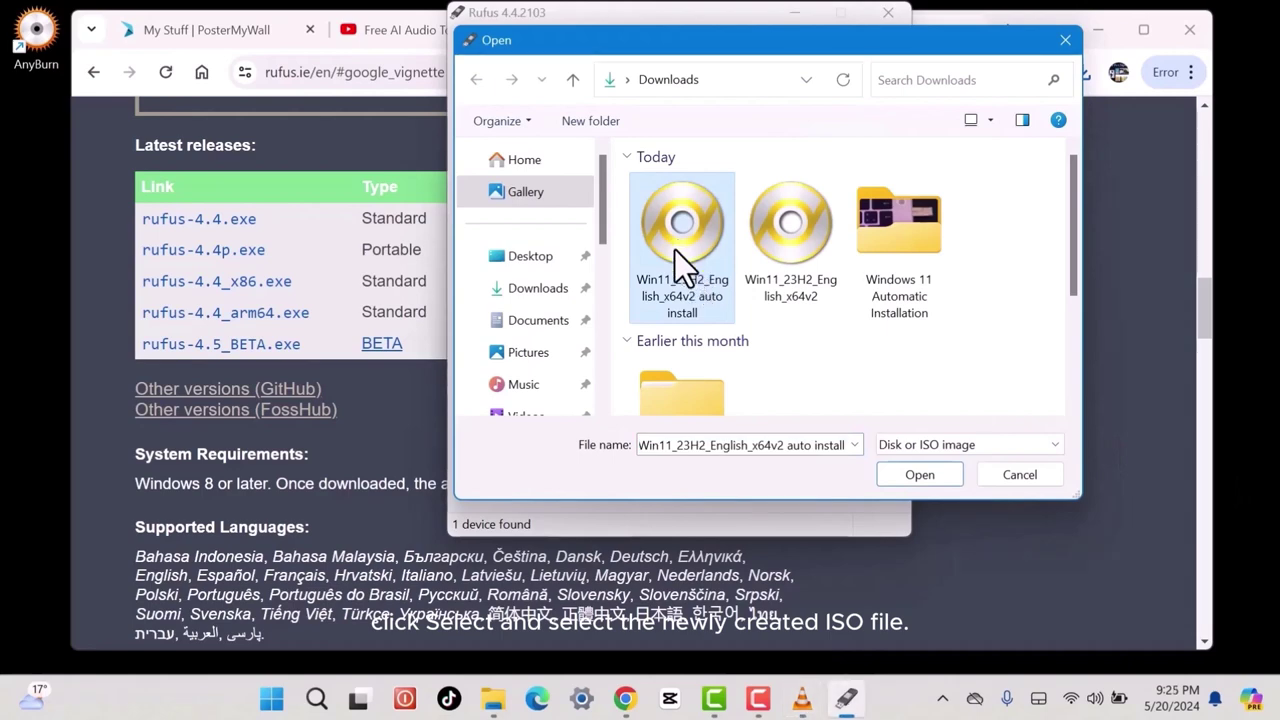
double_click(675, 250)
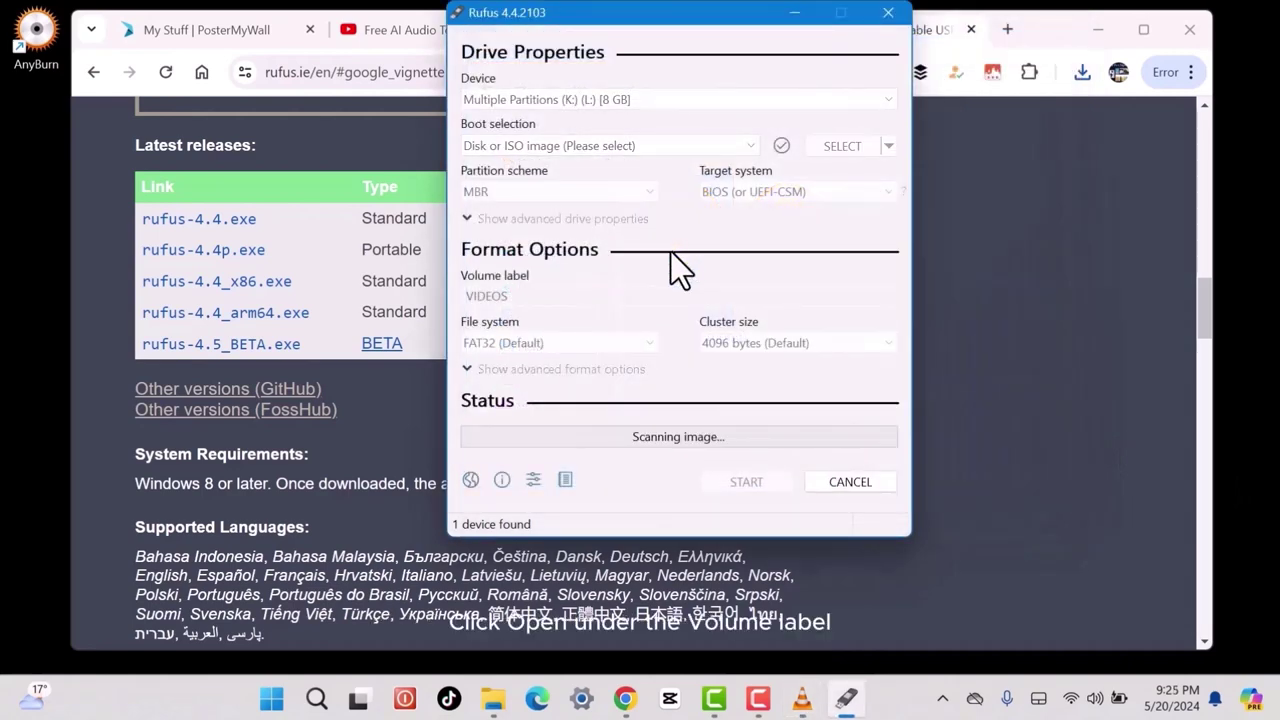
drag(630, 341, 453, 340)
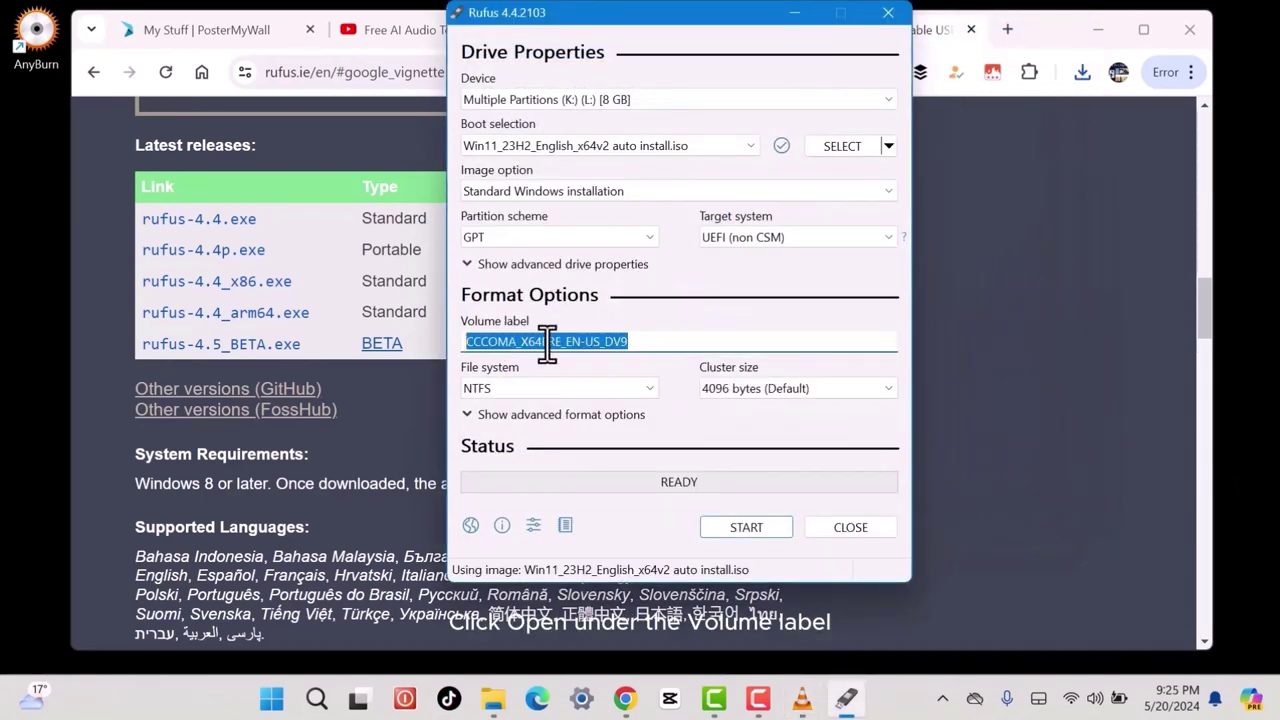
text(Windows)
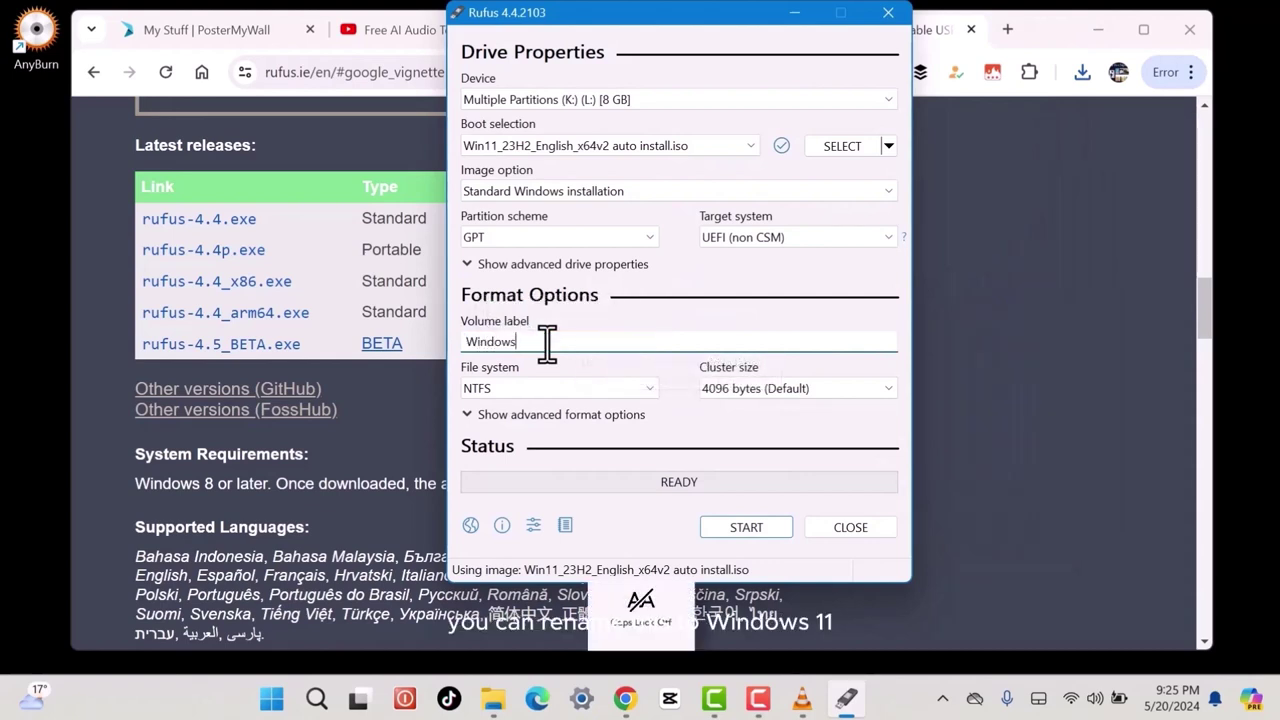
text( 11 Auto Install)
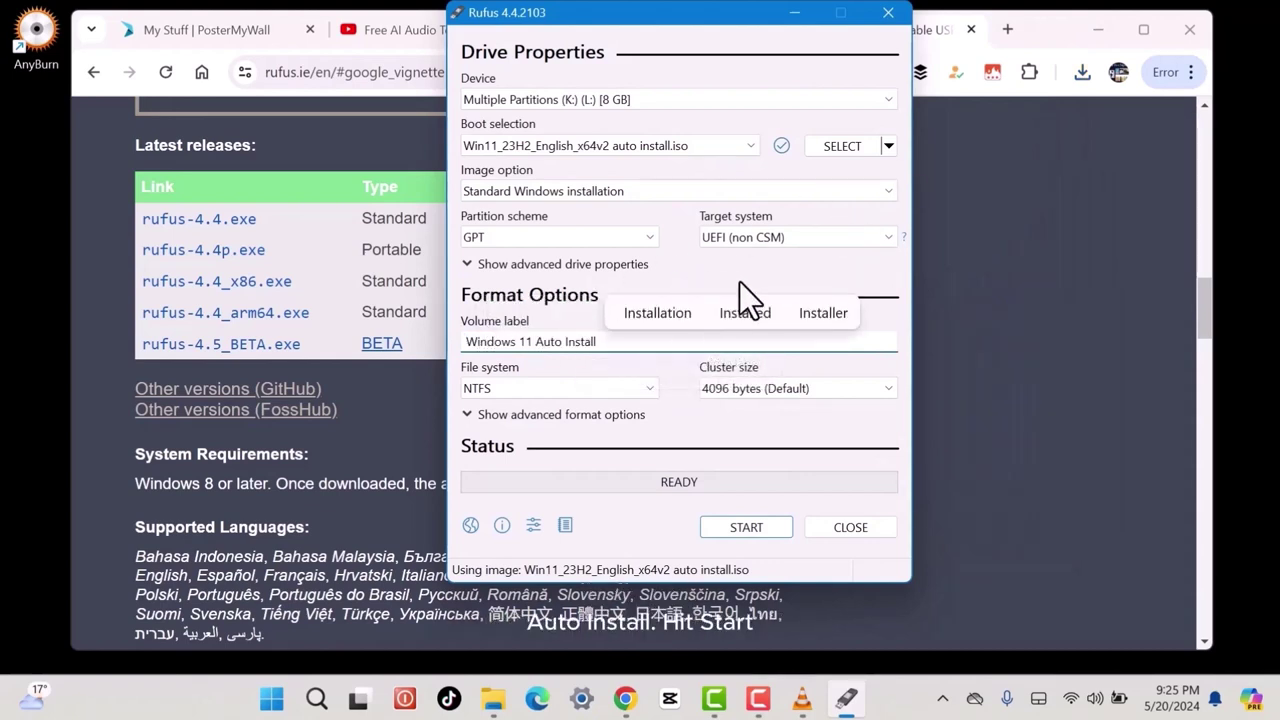
Write the ISO with local-account creation unticked, confirming the USB erase warning
click(746, 527)
text(My Computer)
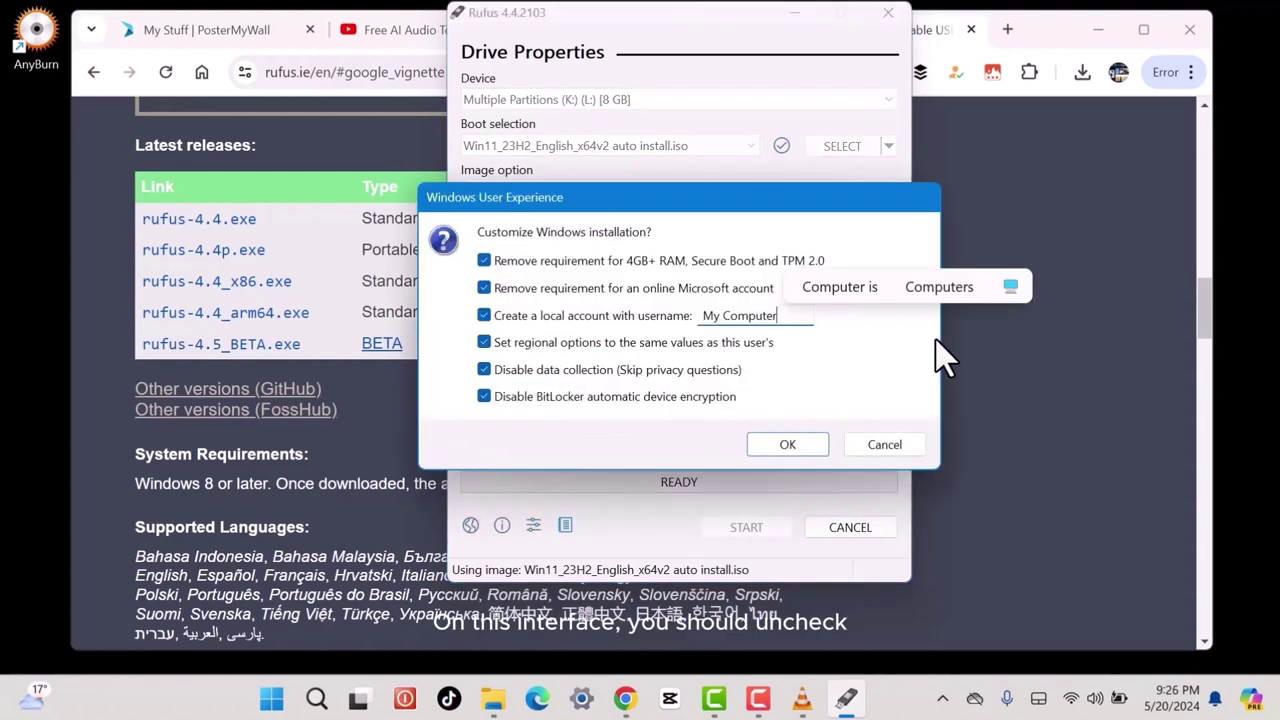
click(484, 316)
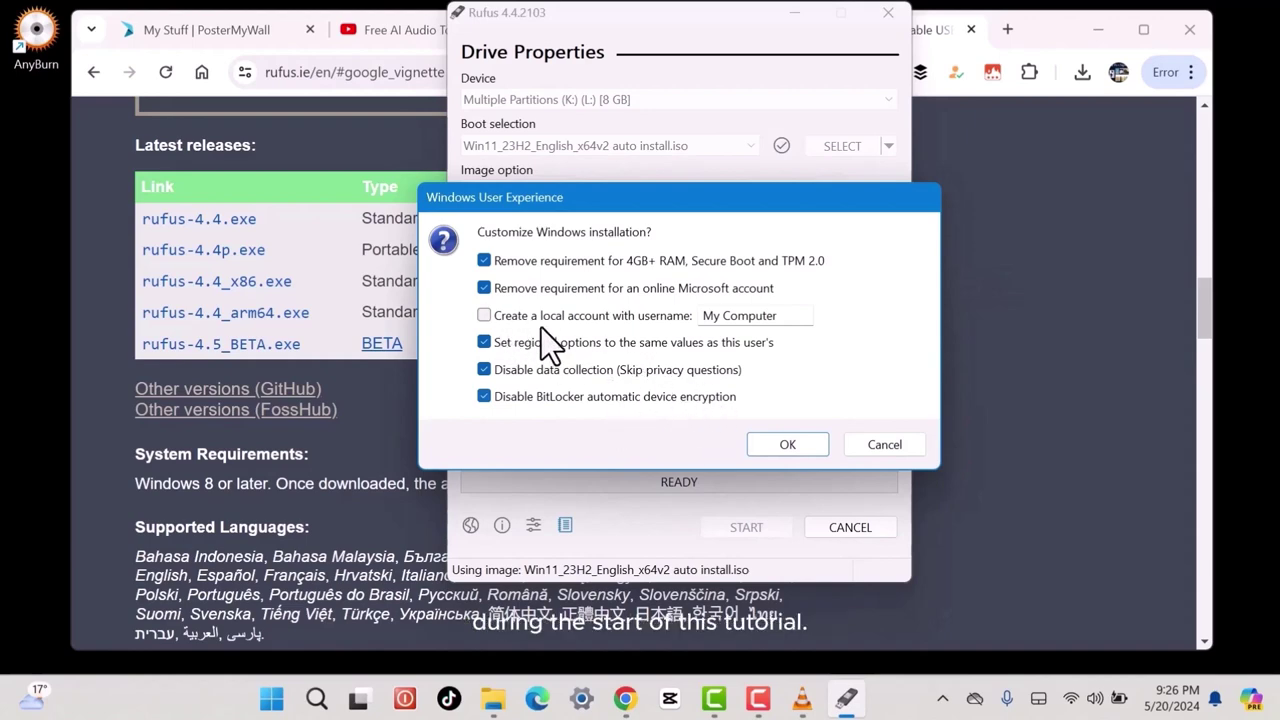
click(800, 450)
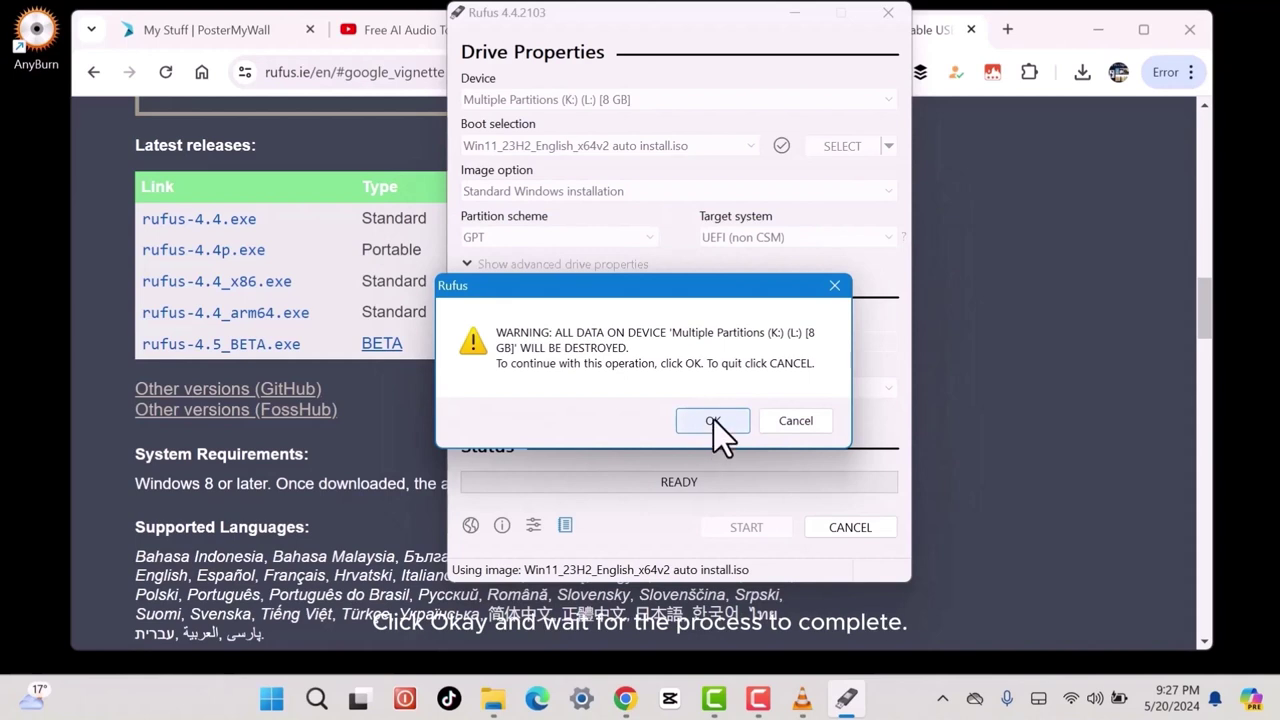
click(713, 420)
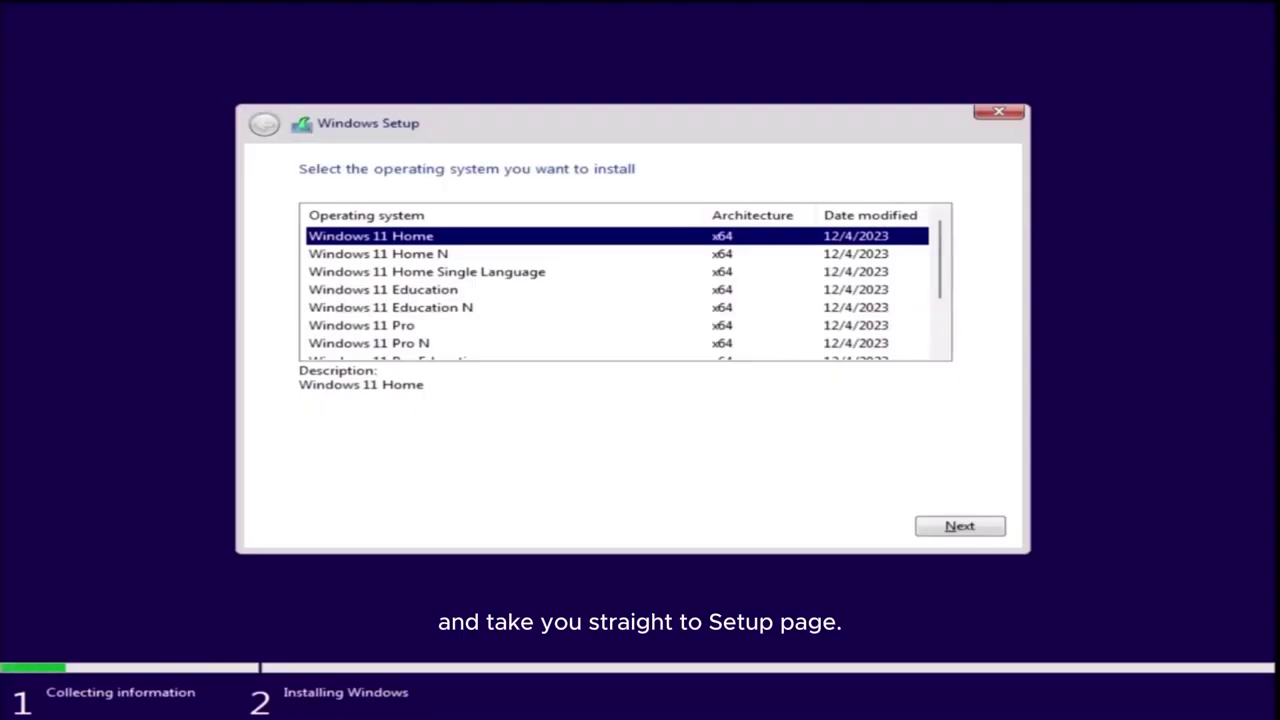
Select the Windows 11 Pro edition and continue so Setup begins copying files
key(Down)
key(Down)
key(Down)
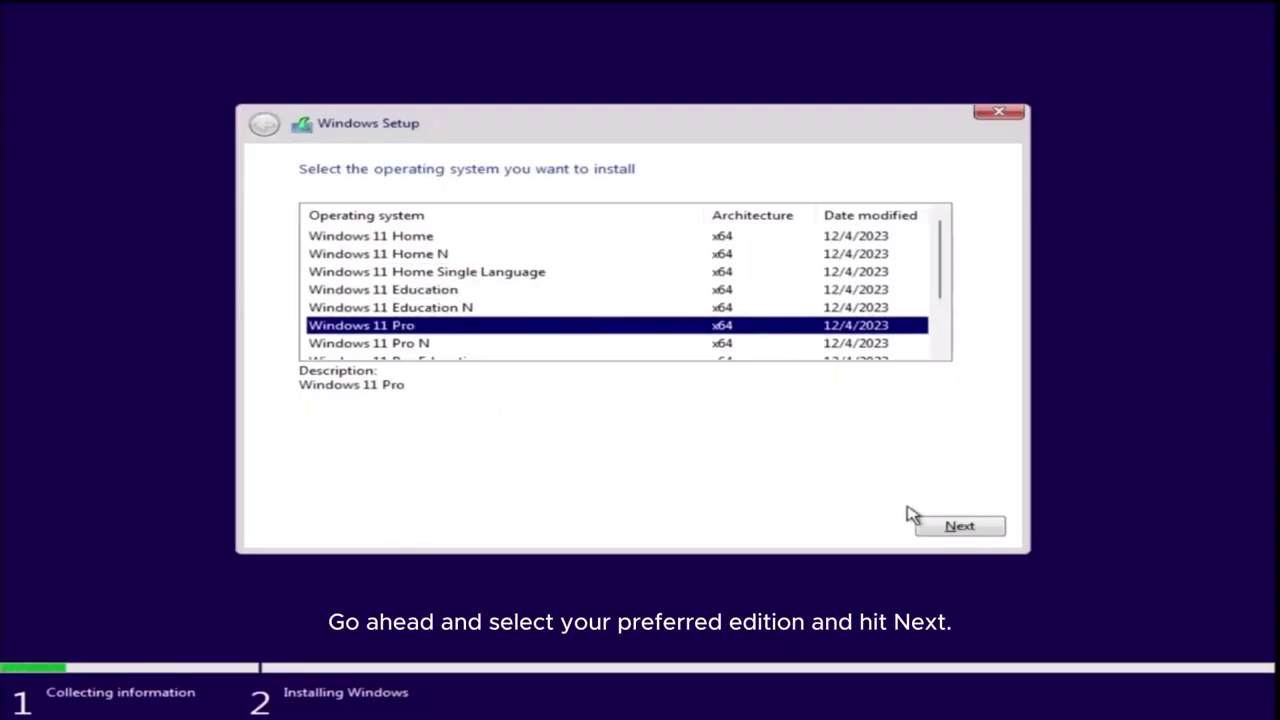
click(941, 524)
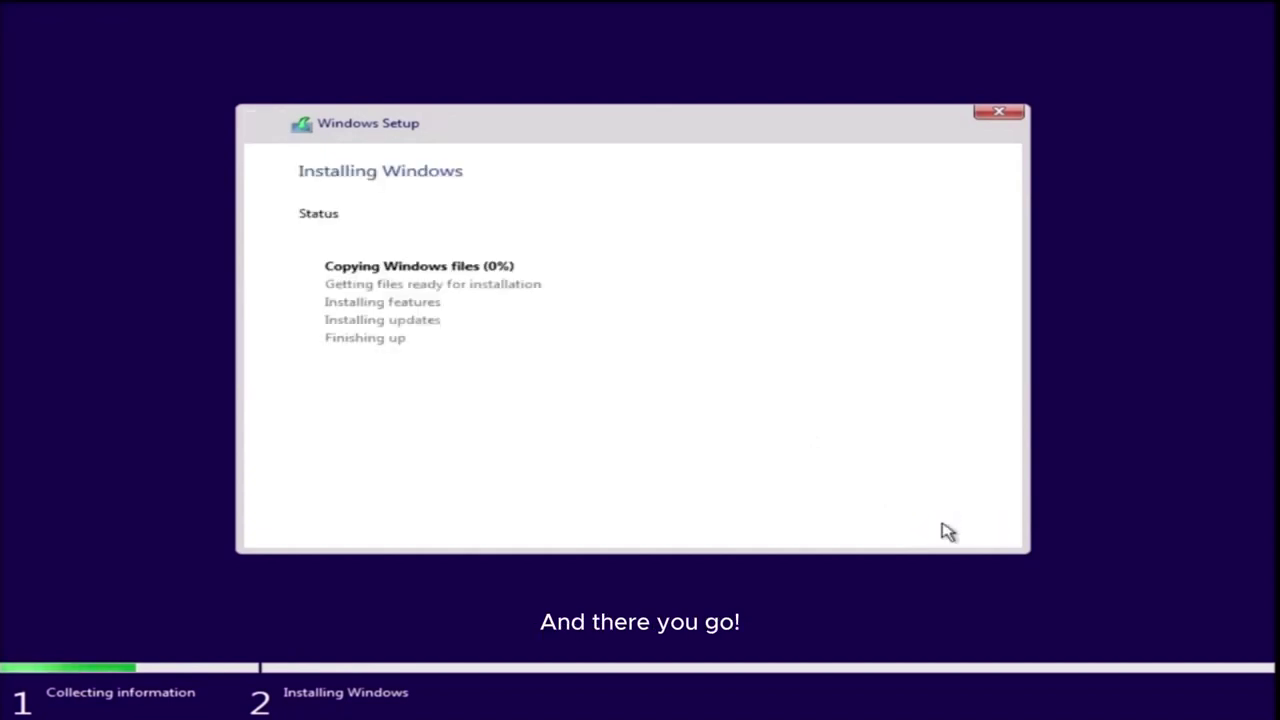